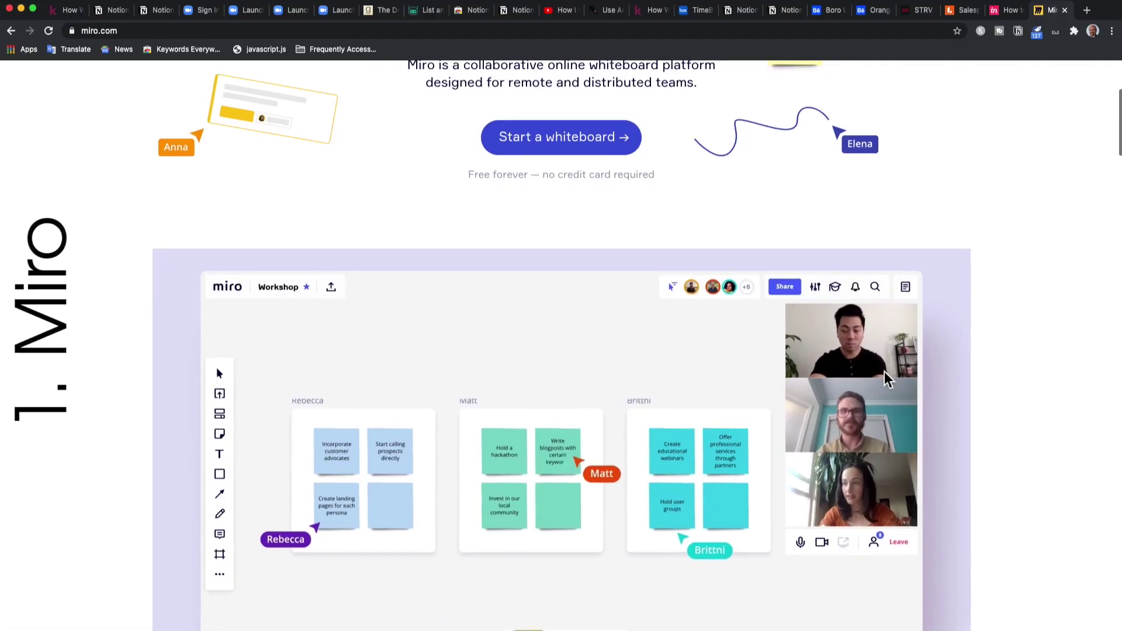
Step: Scroll the miro.com homepage down to the remote work resources and 7M+ users customer logos
scroll(885, 373, down, 5)
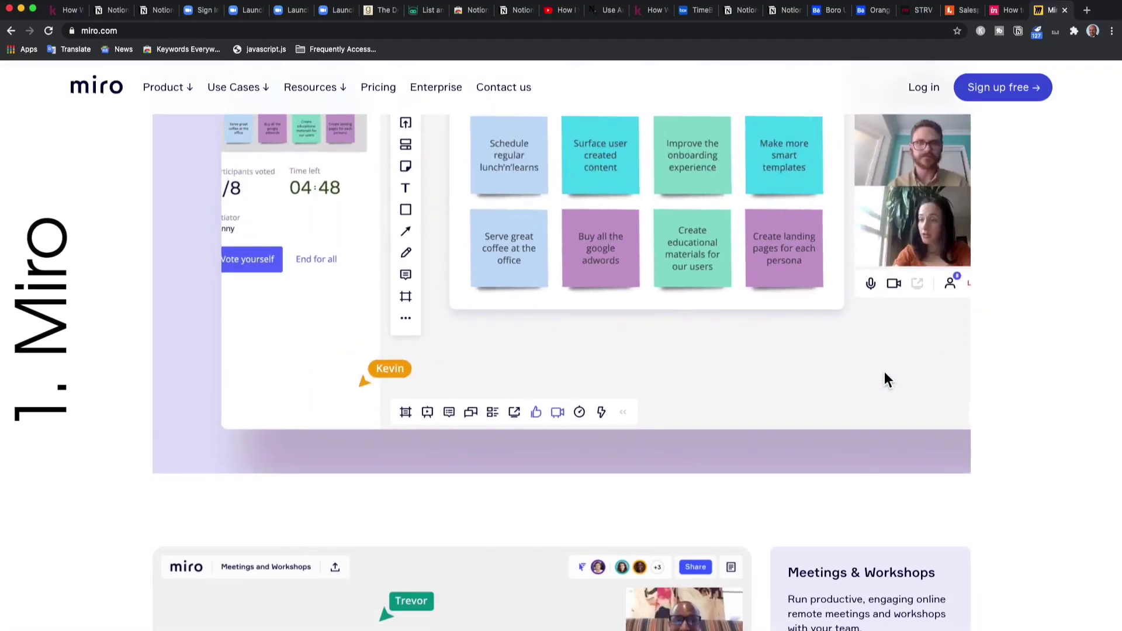
scroll(885, 374, down, 5)
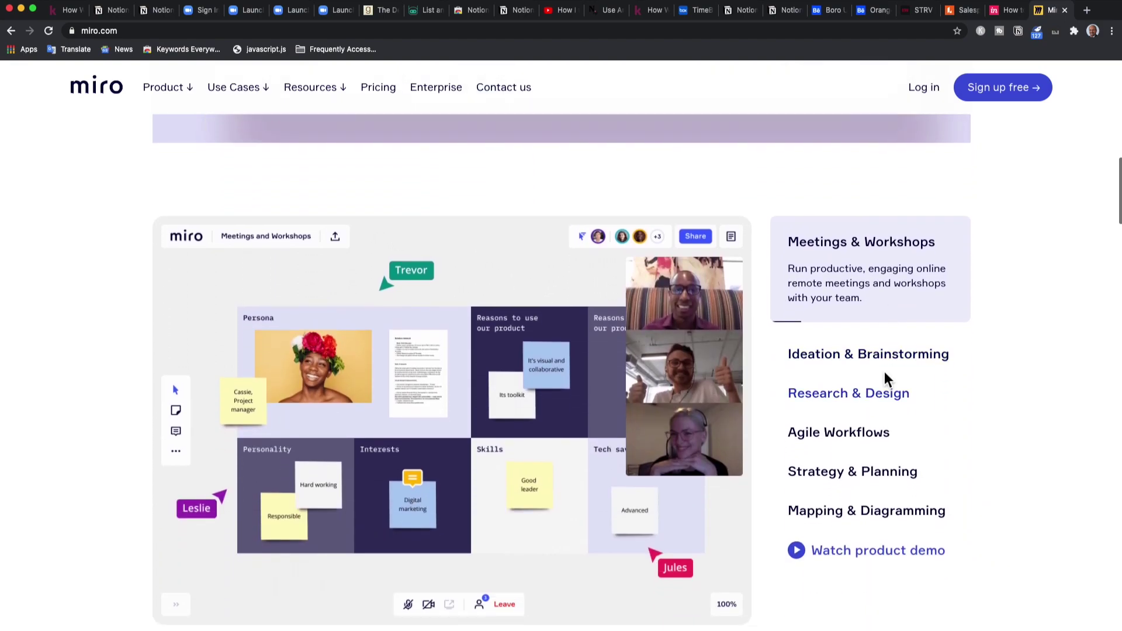
scroll(885, 379, down, 2)
scroll(885, 379, down, 10)
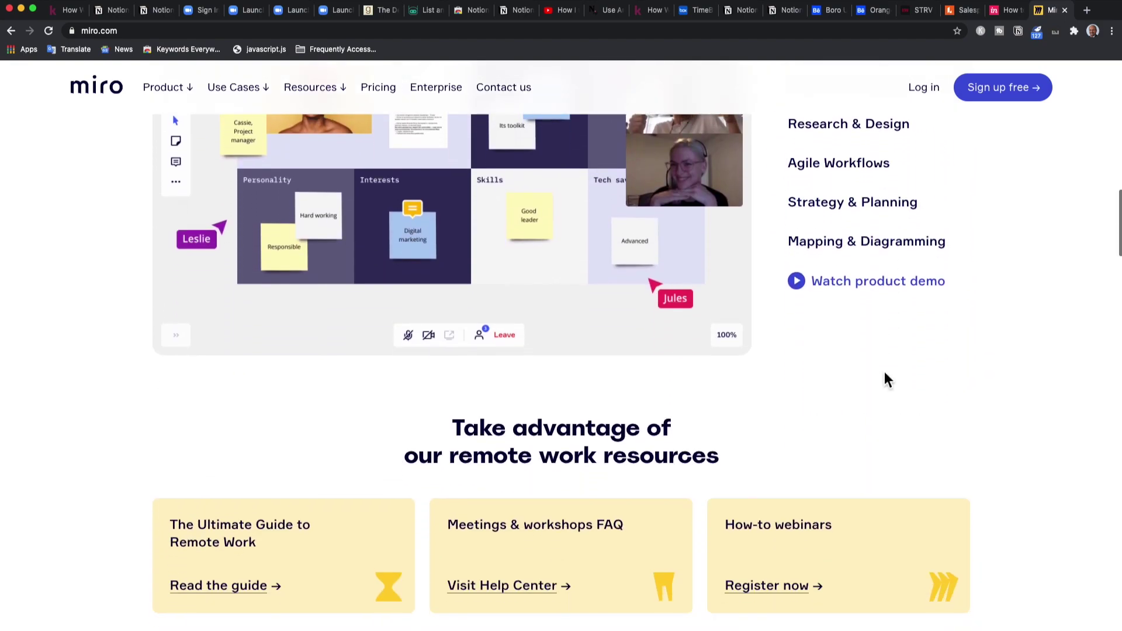
scroll(884, 378, down, 7)
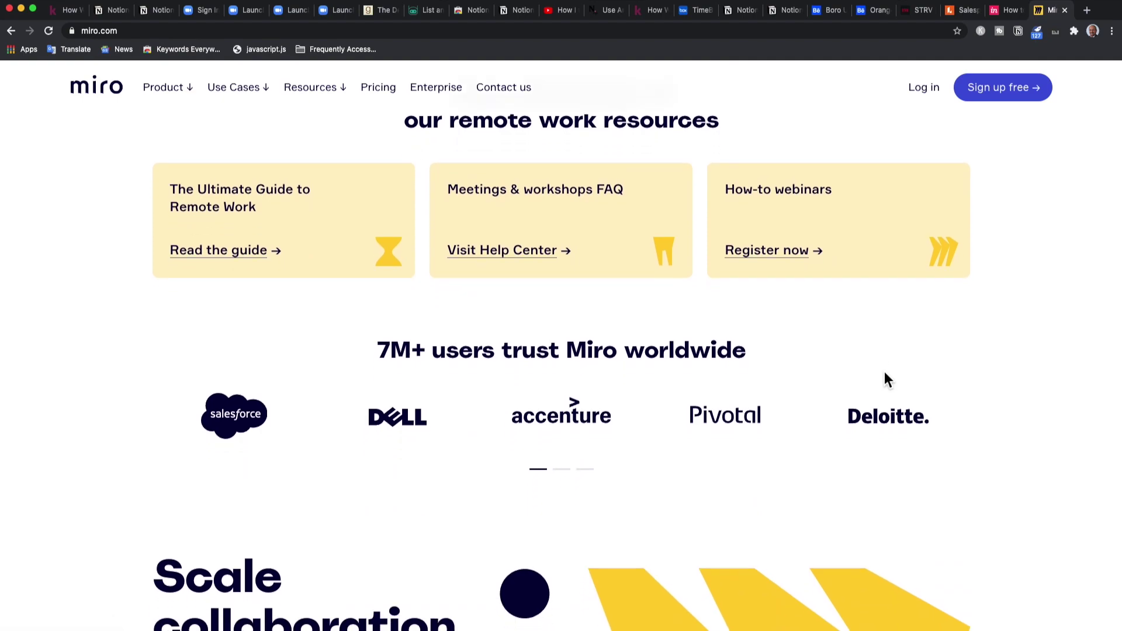
scroll(884, 379, down, 2)
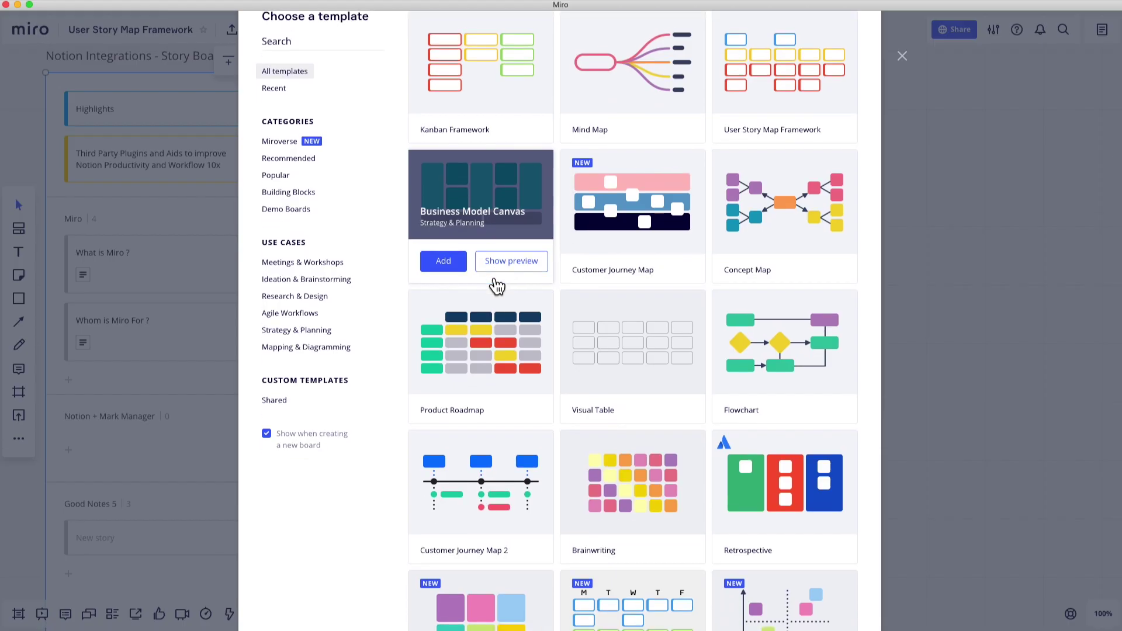
Step: Browse down through the board templates in Miro's Choose a template gallery
scroll(494, 284, down, 3)
scroll(497, 286, down, 7)
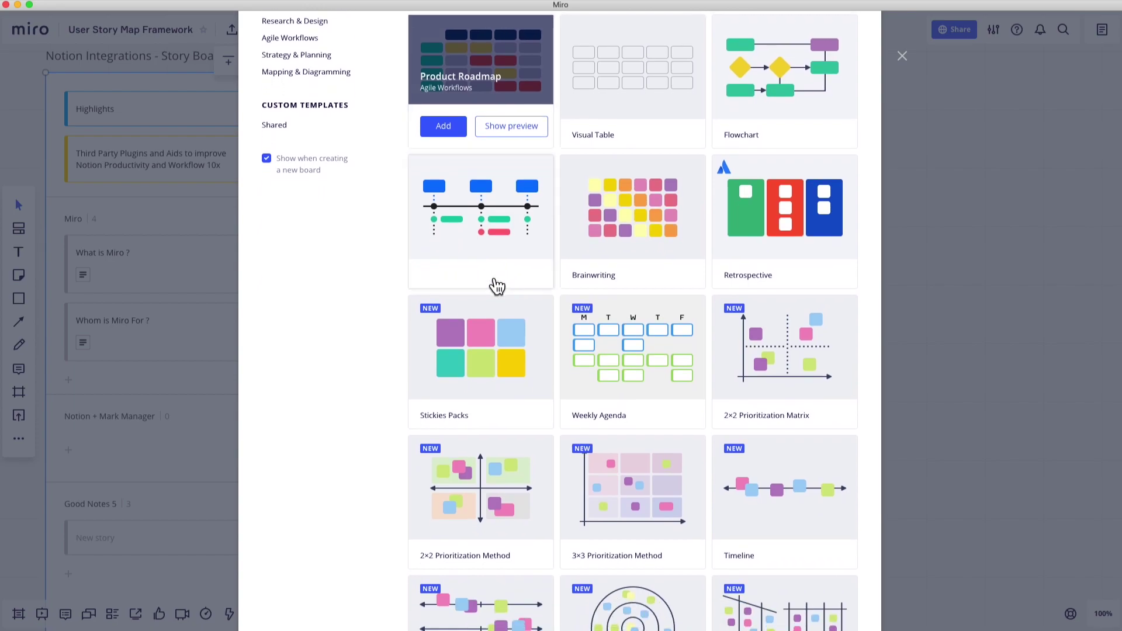
scroll(497, 286, down, 5)
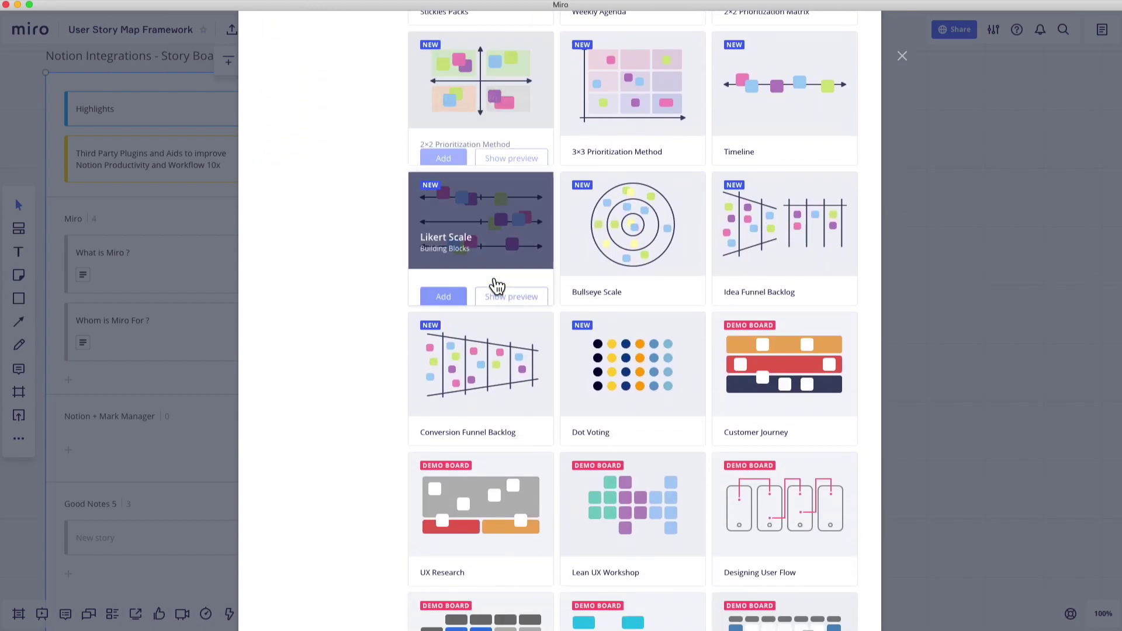
scroll(497, 286, down, 2)
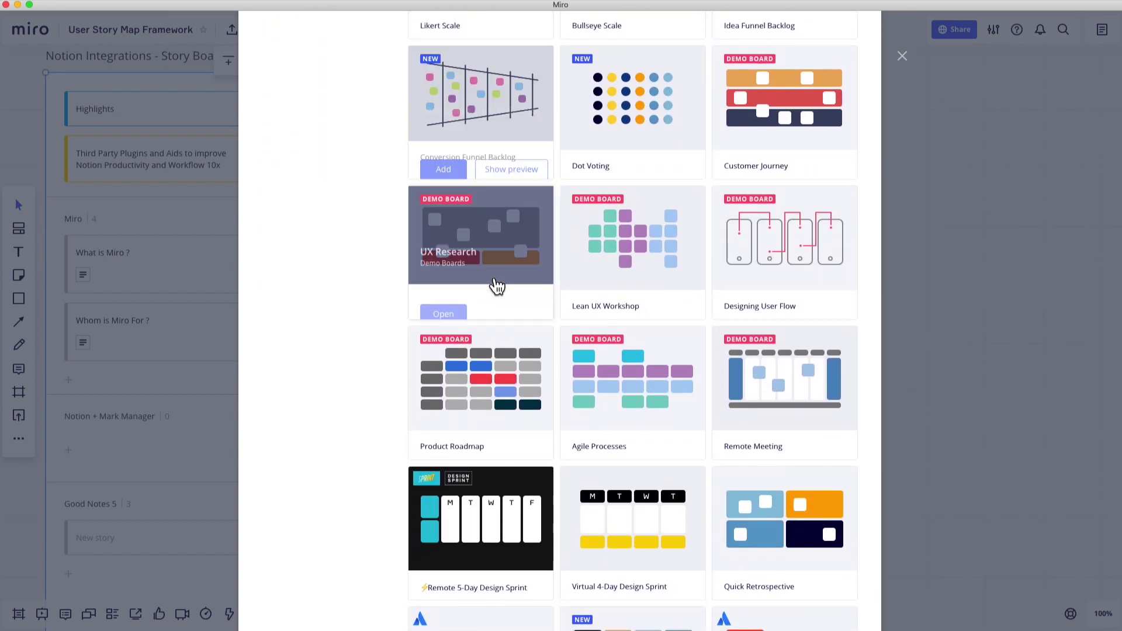
scroll(496, 286, down, 6)
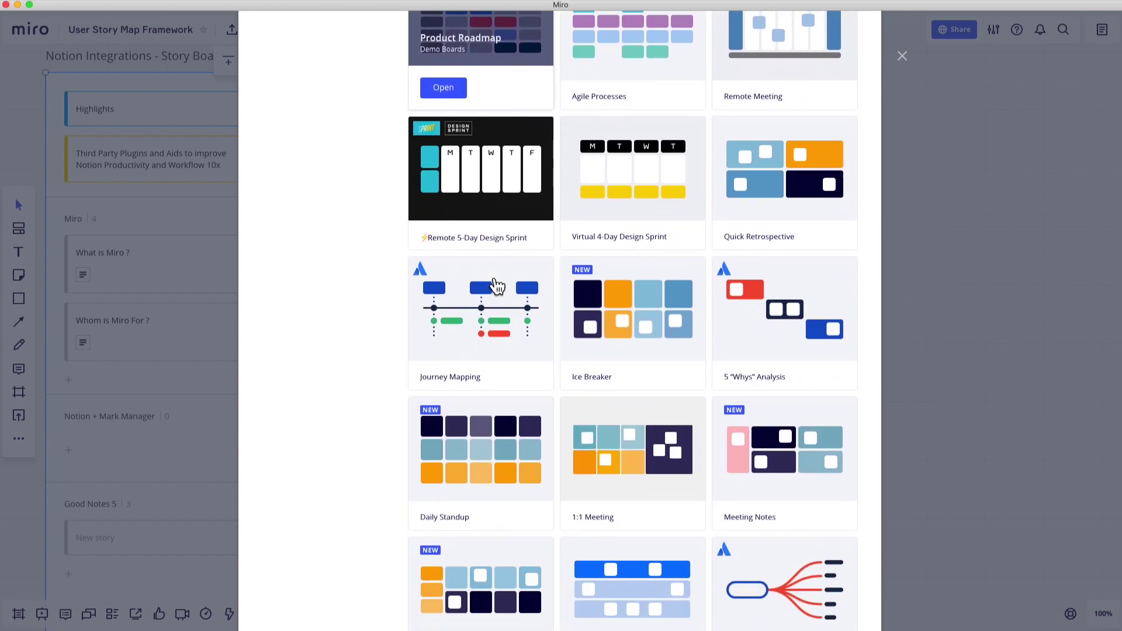
scroll(497, 286, down, 3)
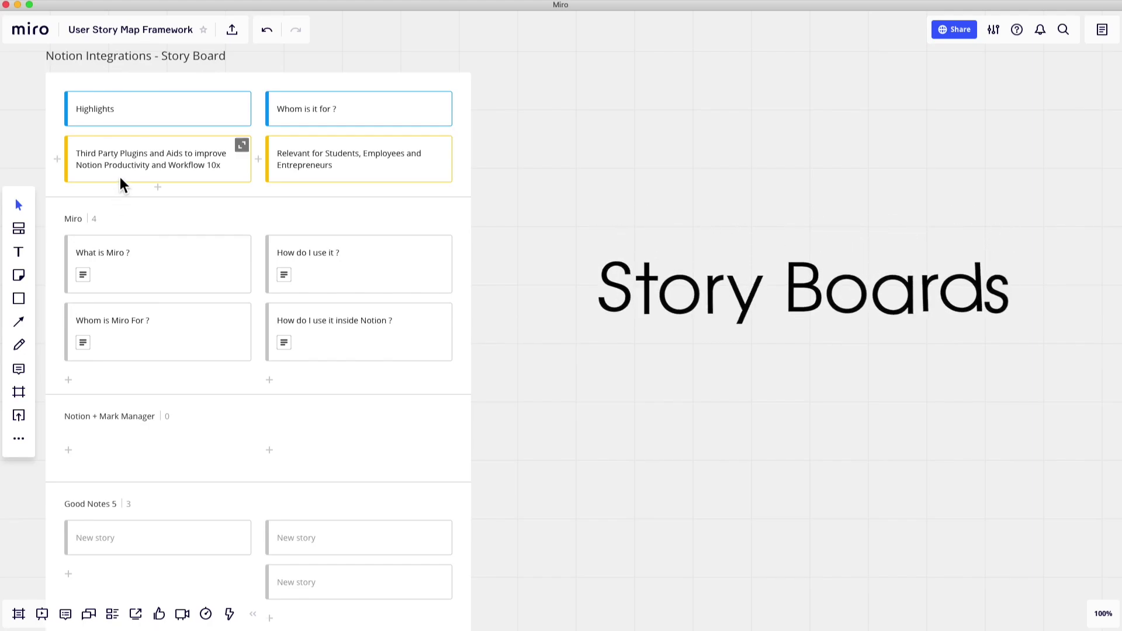
Step: Select the Third Party Plugins card, select everything on the Business Model Canvas, and add a comment
click(119, 164)
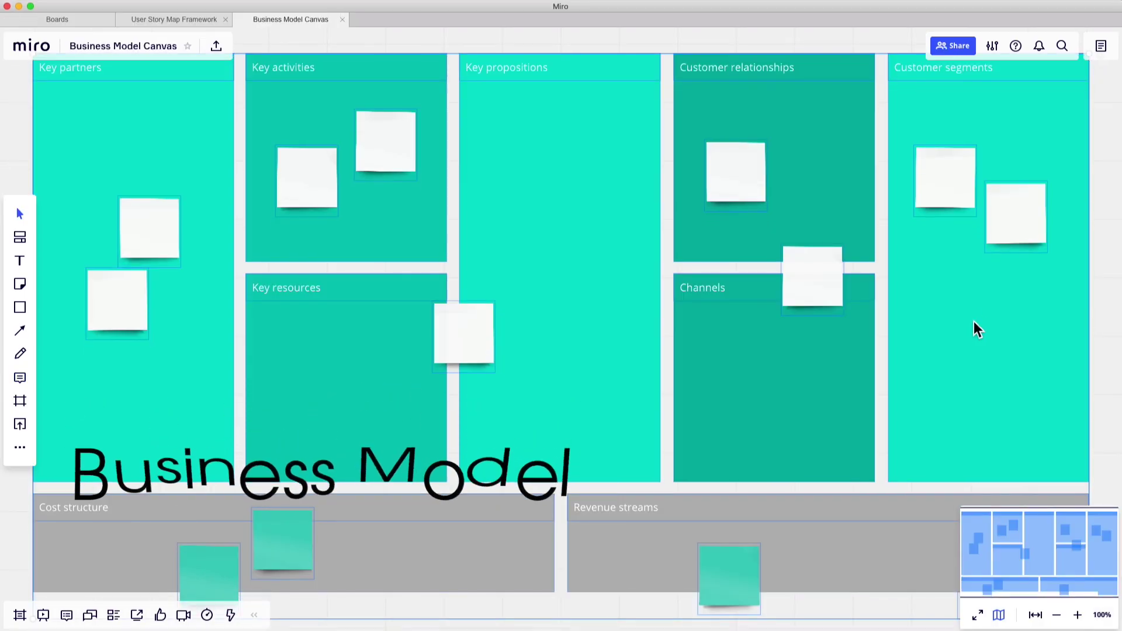
key(super+a)
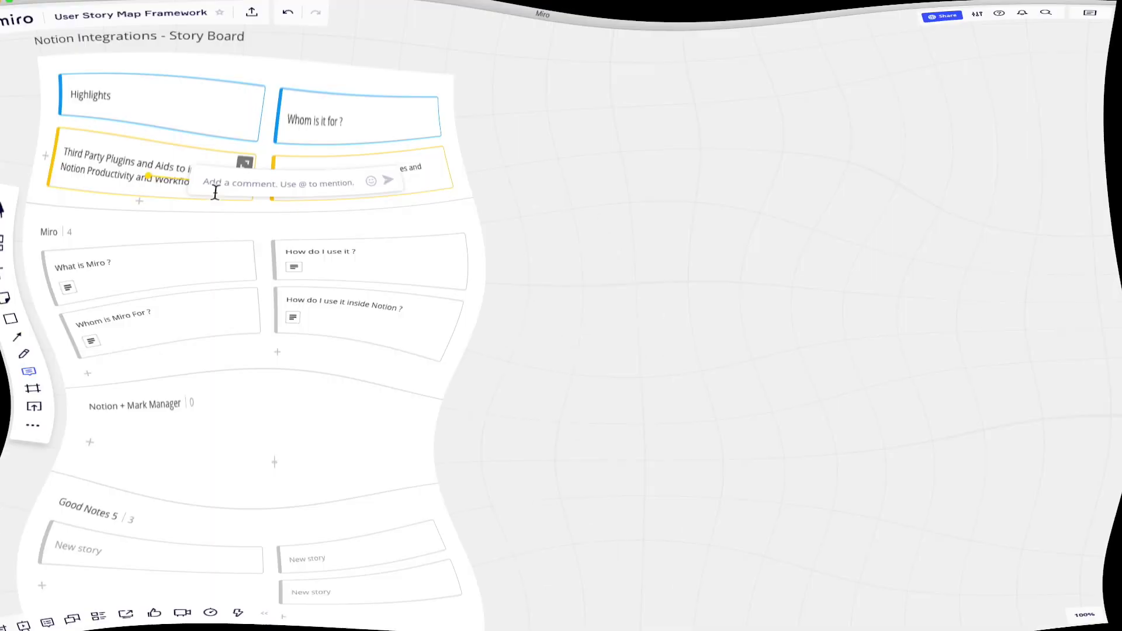
text(Add)
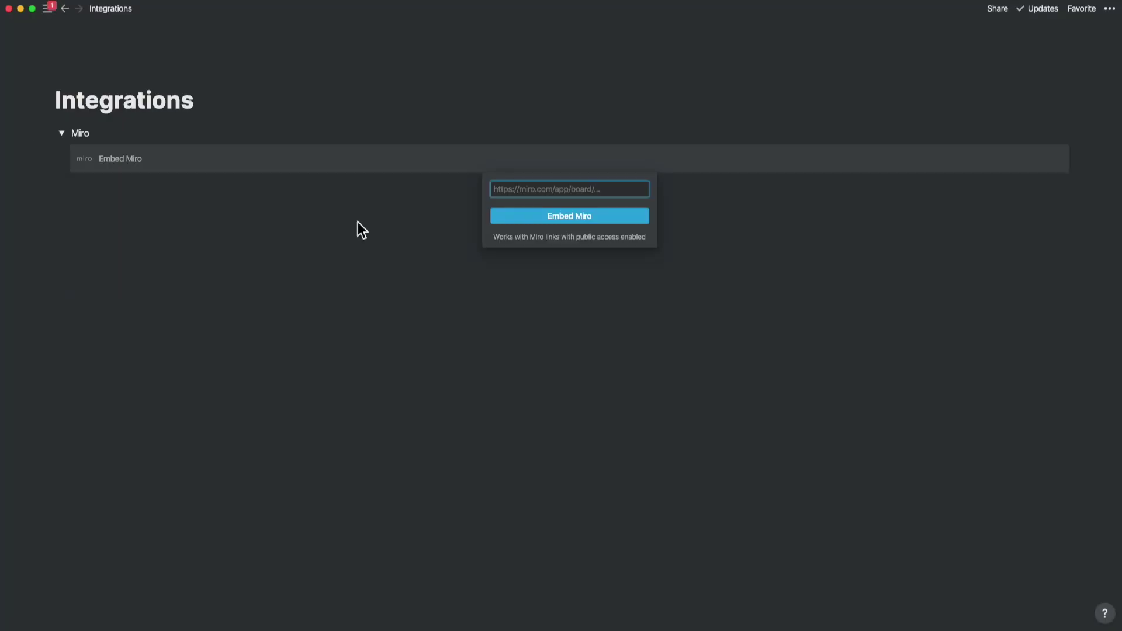
Step: Embed the pasted User Story Map Framework board link and widen the embed across the page
key(super+v)
click(547, 216)
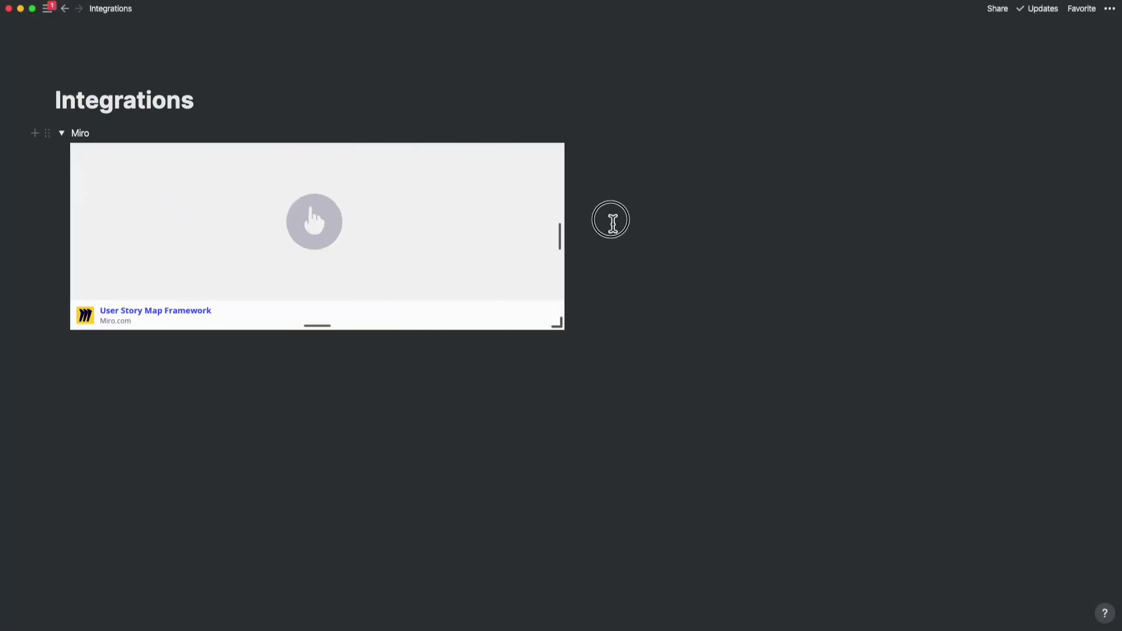
drag(709, 281, 792, 281)
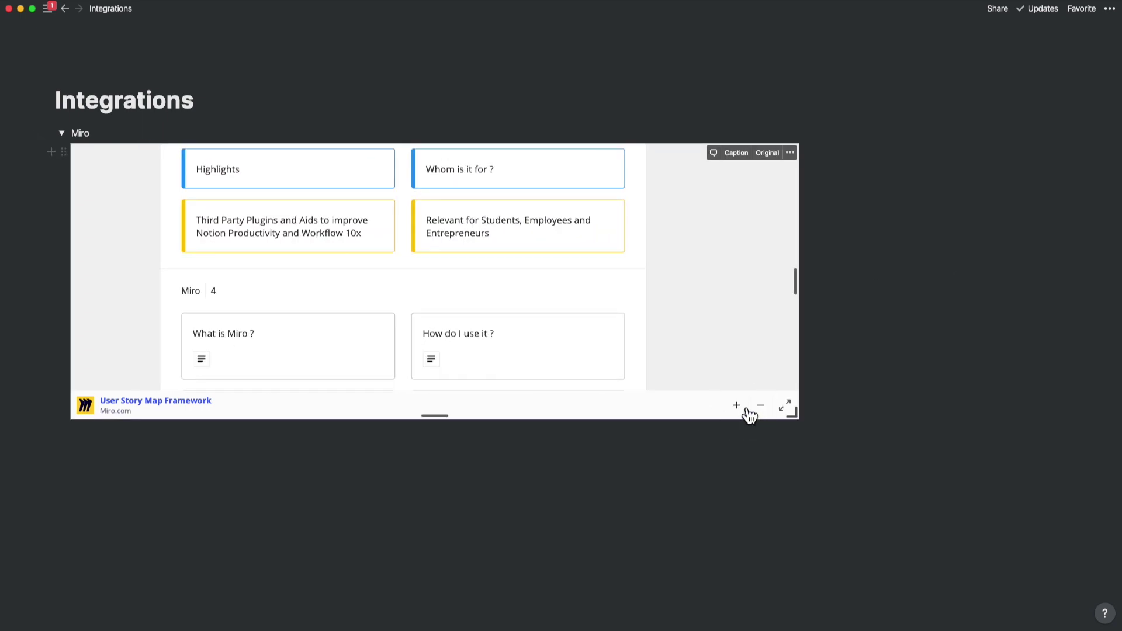
scroll(413, 343, down, 10)
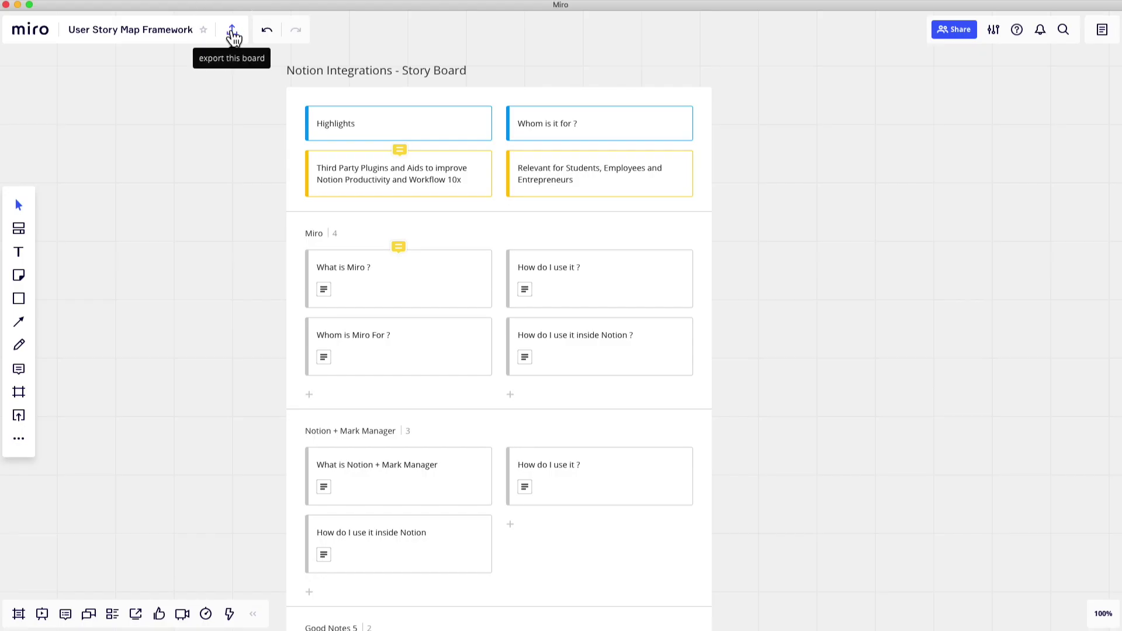
Step: Make the Miro board public, copy its 1920×1080 presentation-mode embed code, and embed it in Notion
click(232, 29)
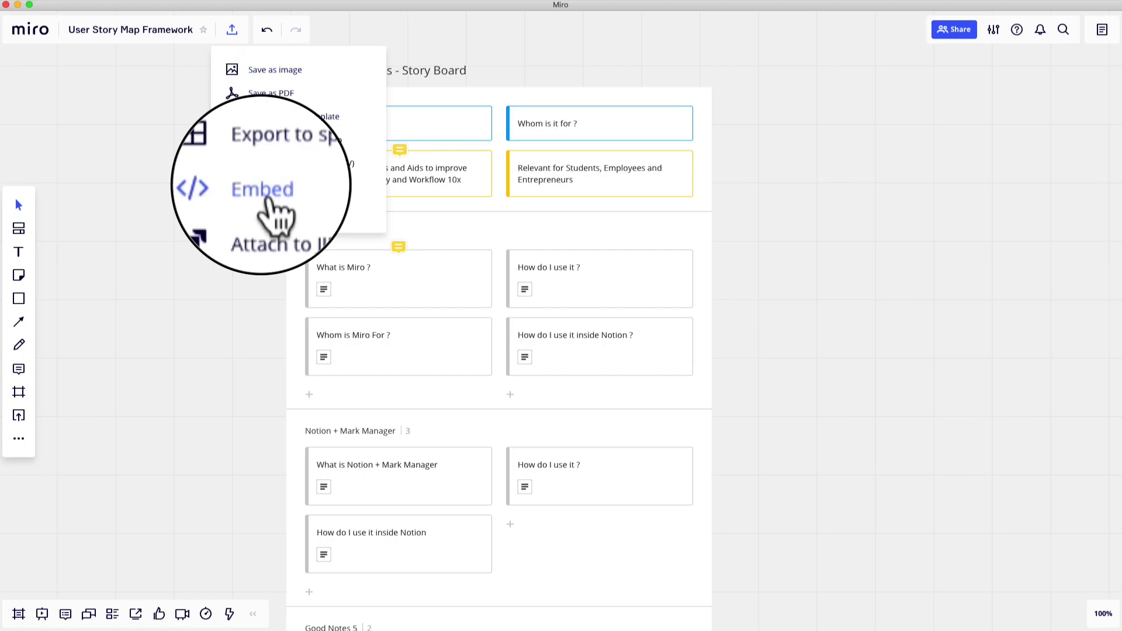
click(251, 124)
click(666, 282)
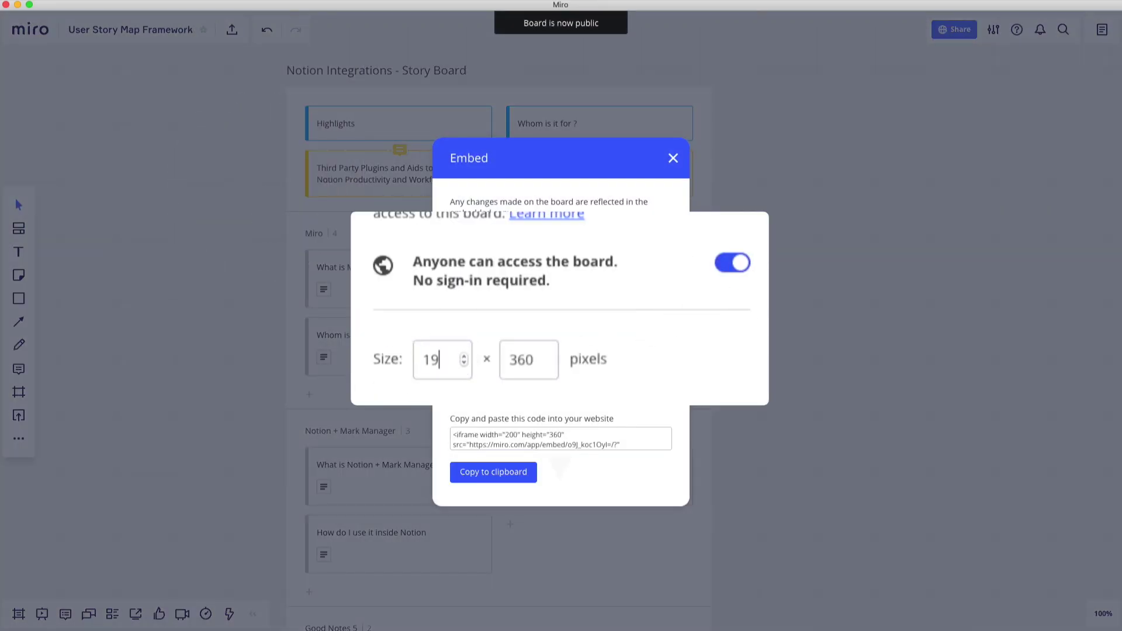
drag(515, 374, 535, 374)
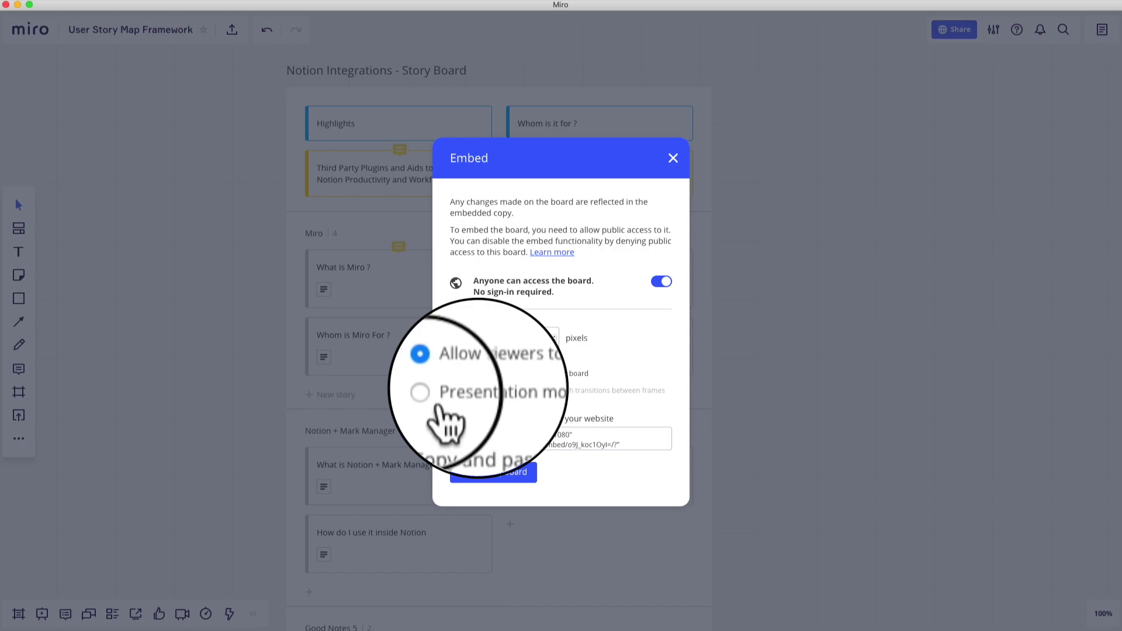
click(462, 391)
click(496, 473)
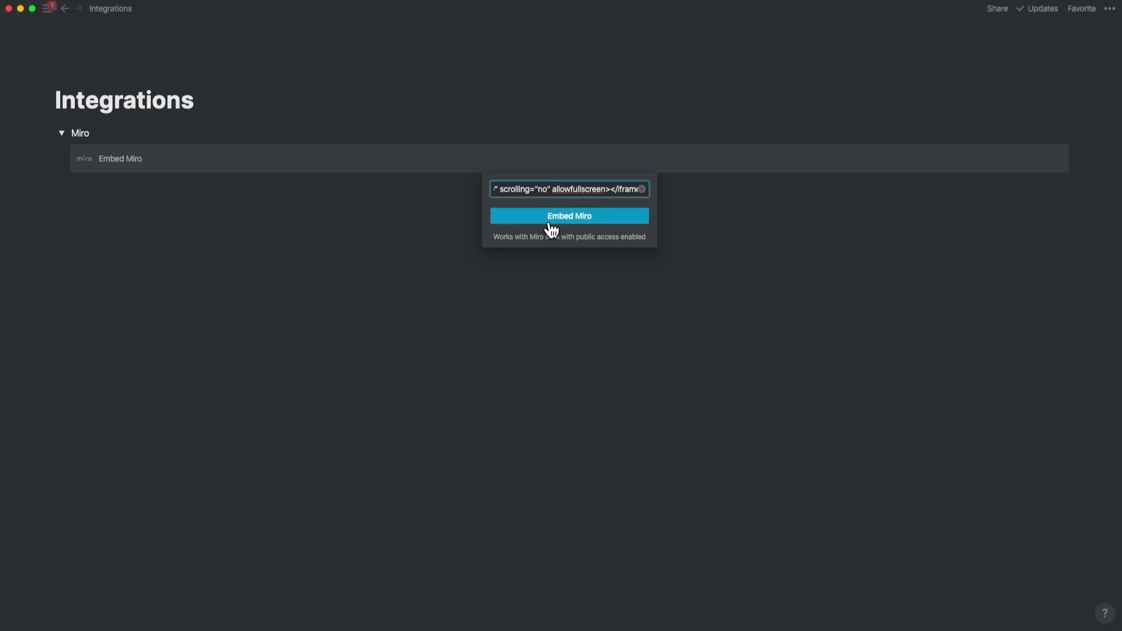
click(549, 221)
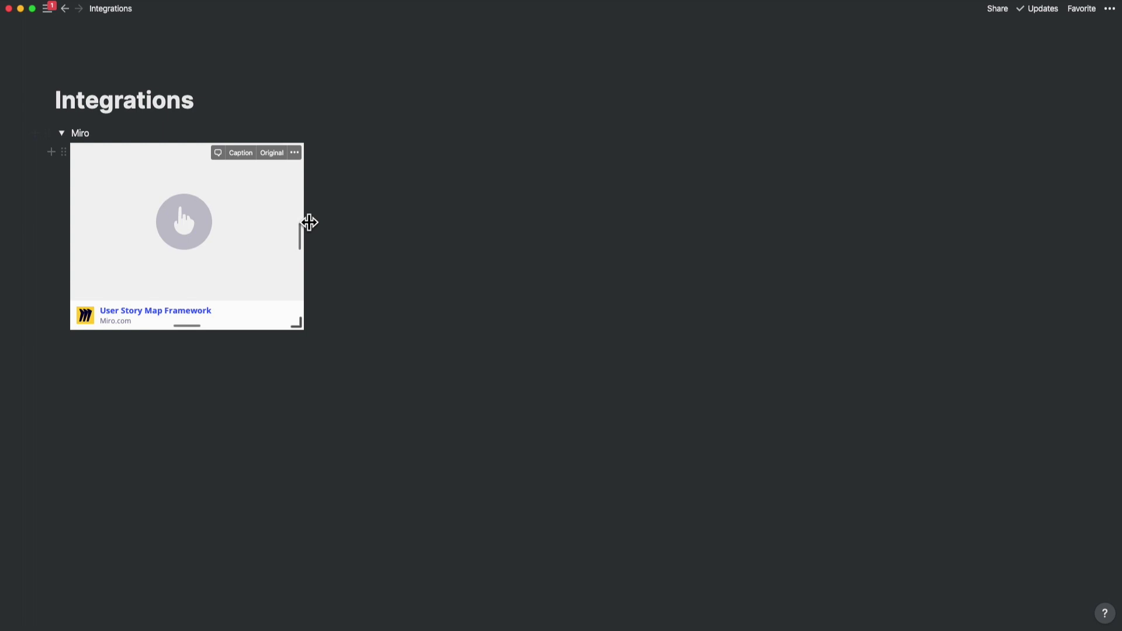
Step: Widen the Miro embed, then pan the PDF down through the Typinator, Google Forms and Zoom sections
drag(309, 222, 573, 222)
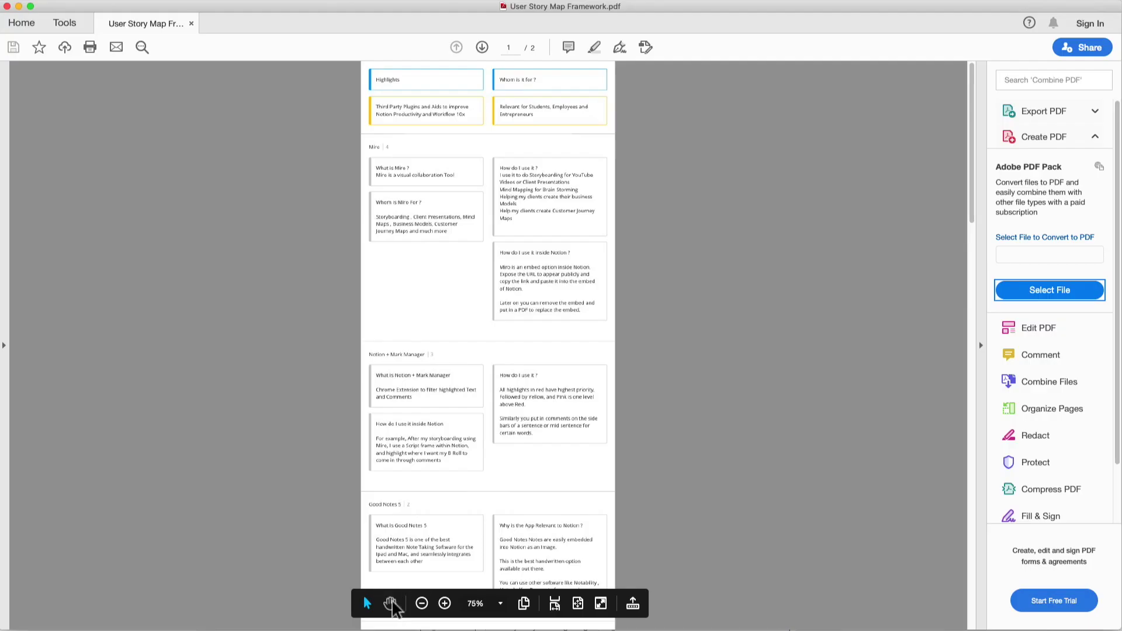
click(390, 604)
drag(441, 510, 459, 120)
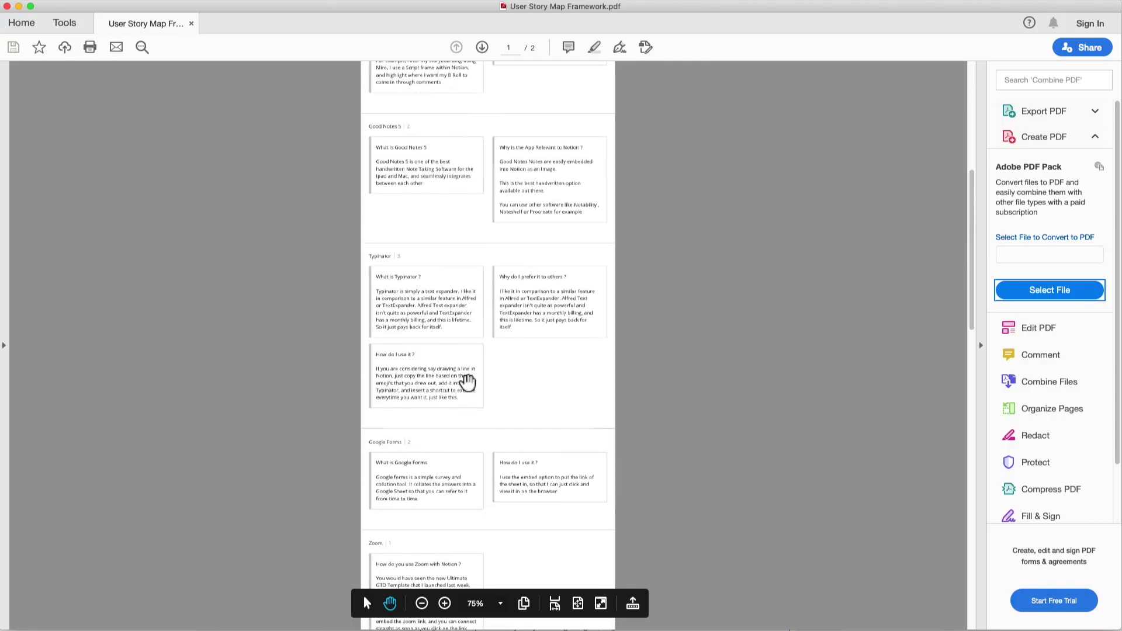
drag(468, 383, 461, 237)
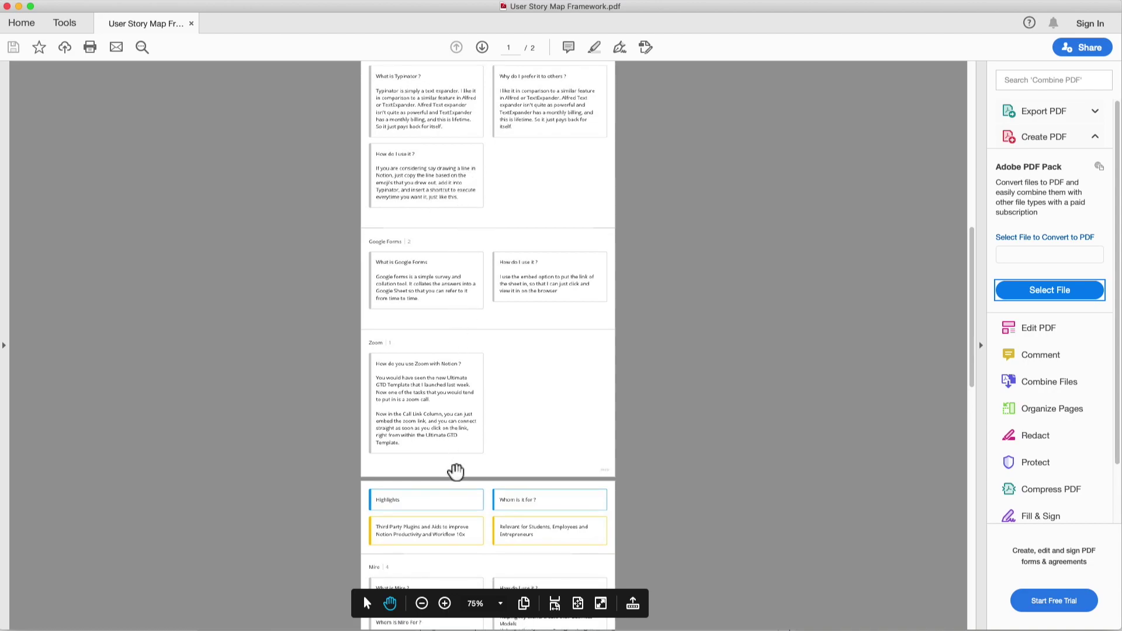
drag(456, 471, 458, 266)
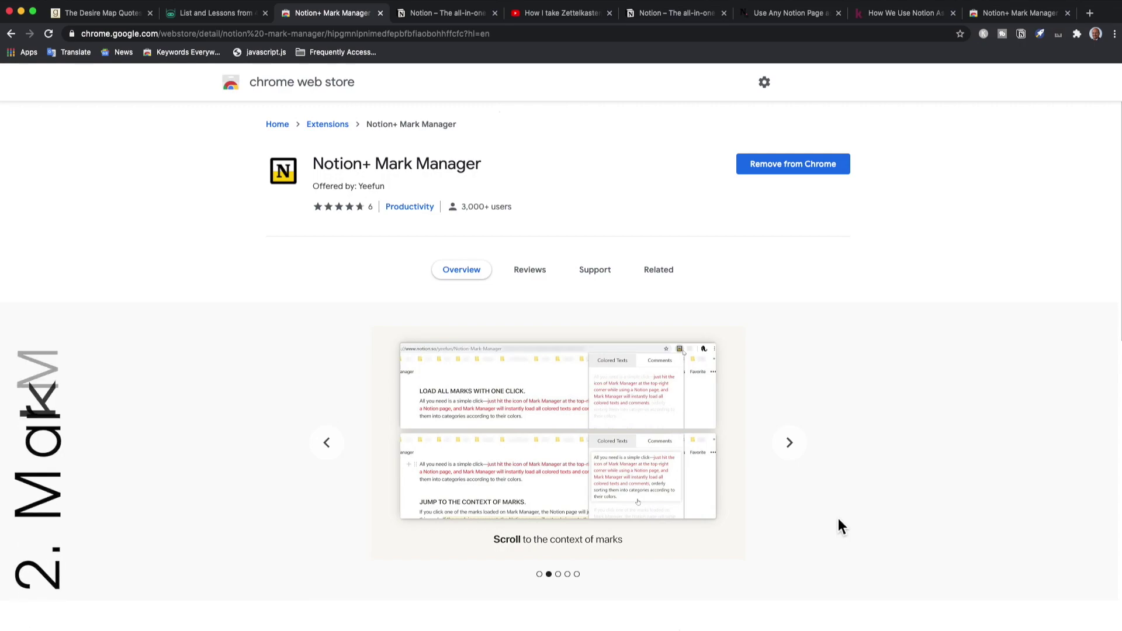
Step: Scroll Mark Manager's Web Store page to its Overview, then open its Colored Texts panel on Notion
scroll(838, 520, down, 5)
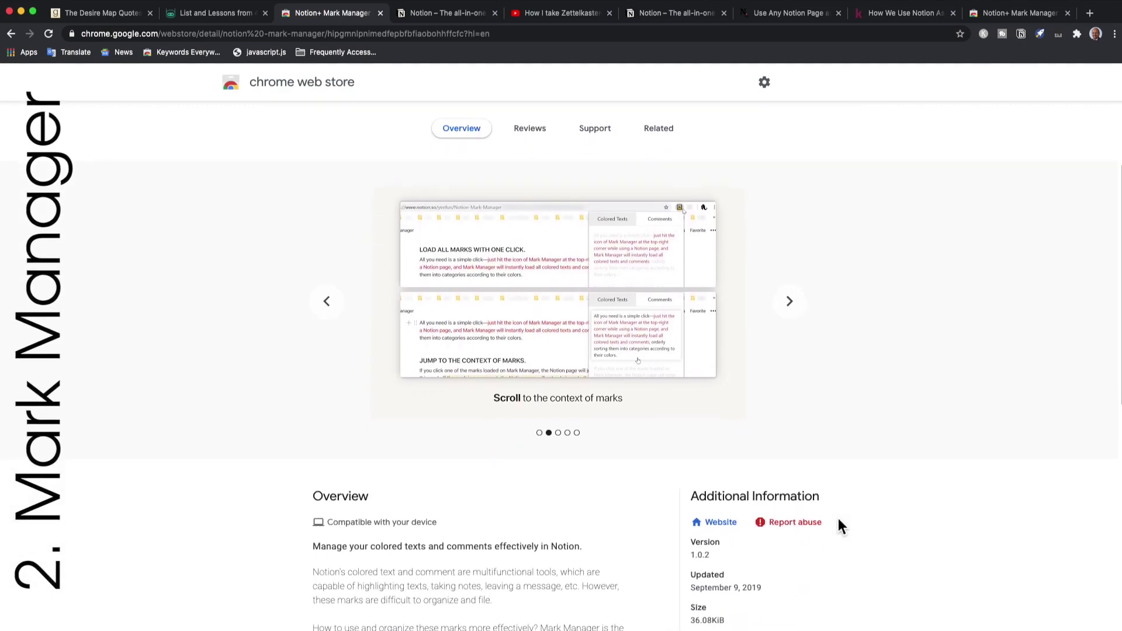
scroll(839, 520, down, 7)
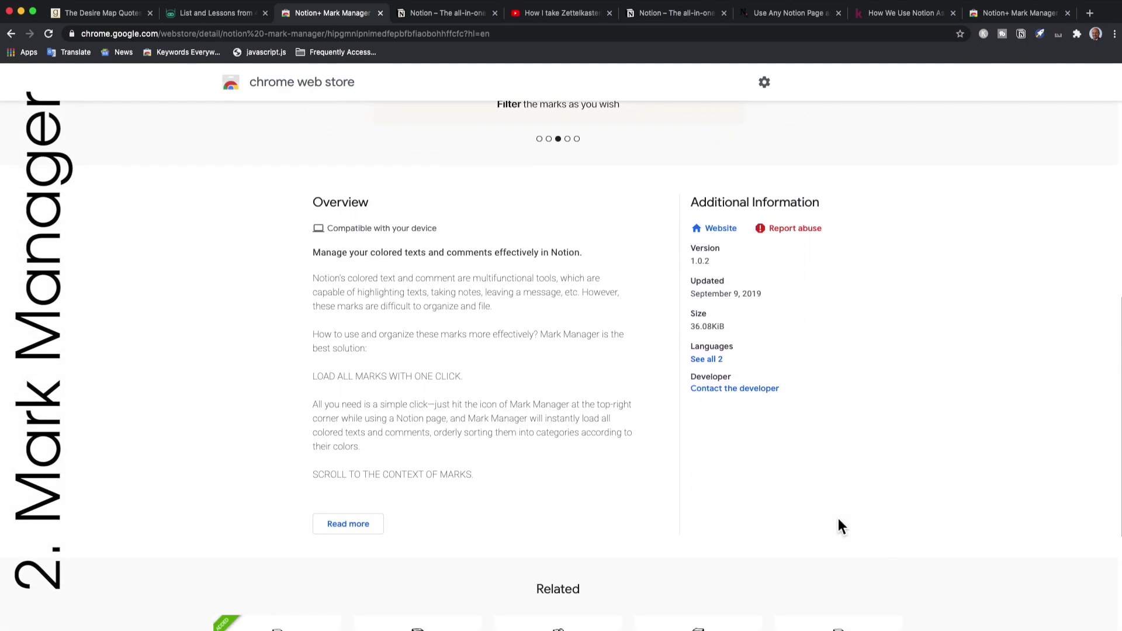
click(972, 113)
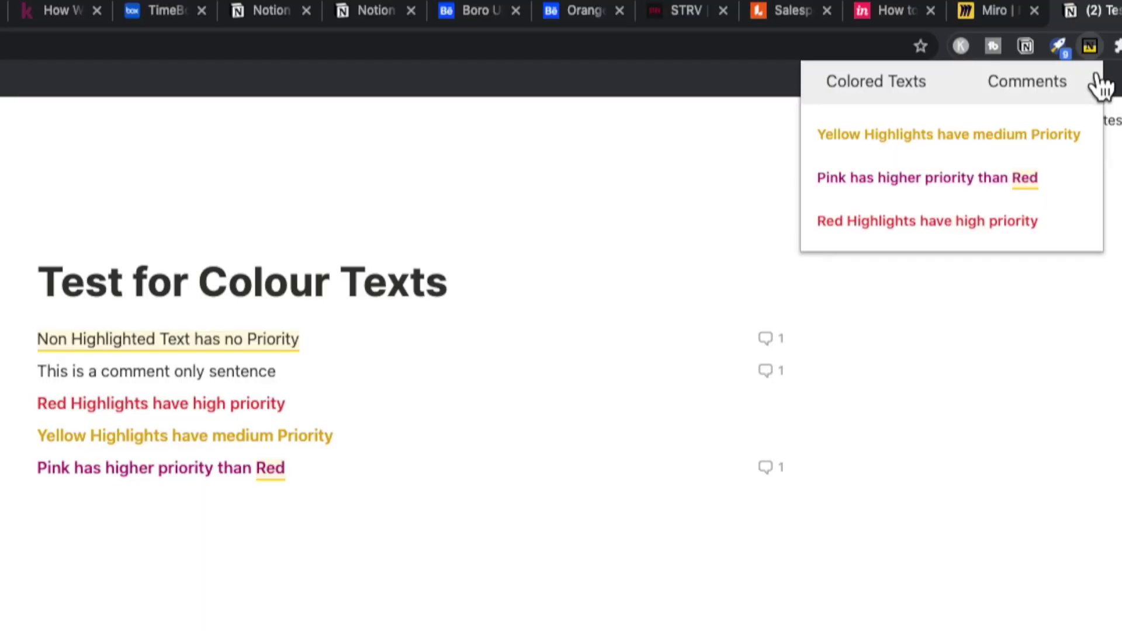
Step: Show the commented sentences in Mark Manager, then reopen the coloured-text summary for the script page
click(1028, 82)
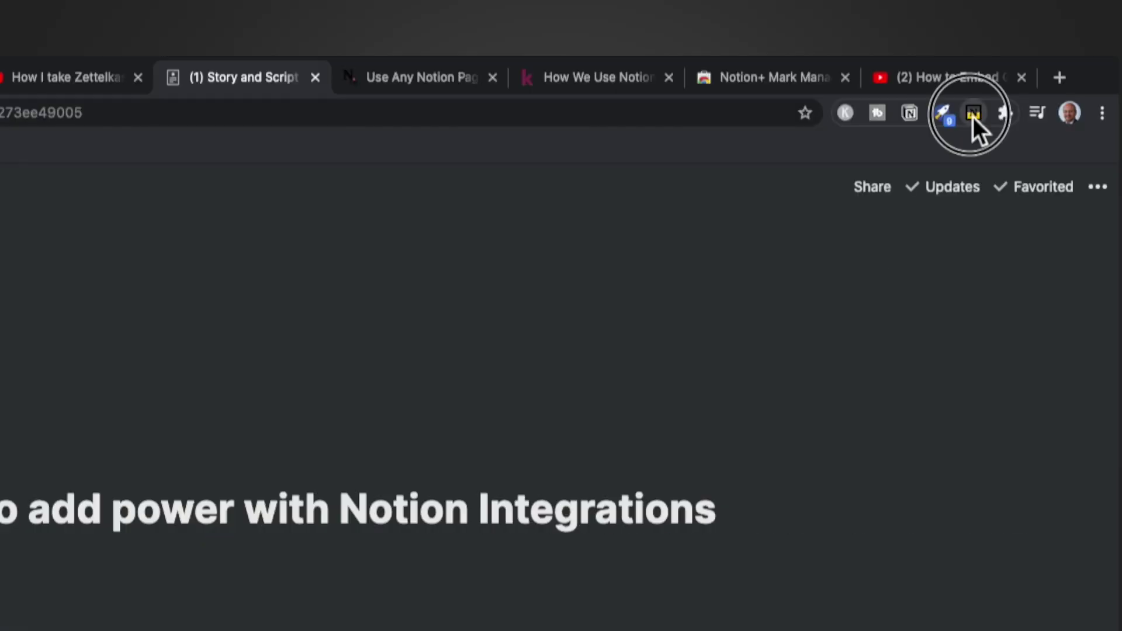
click(973, 114)
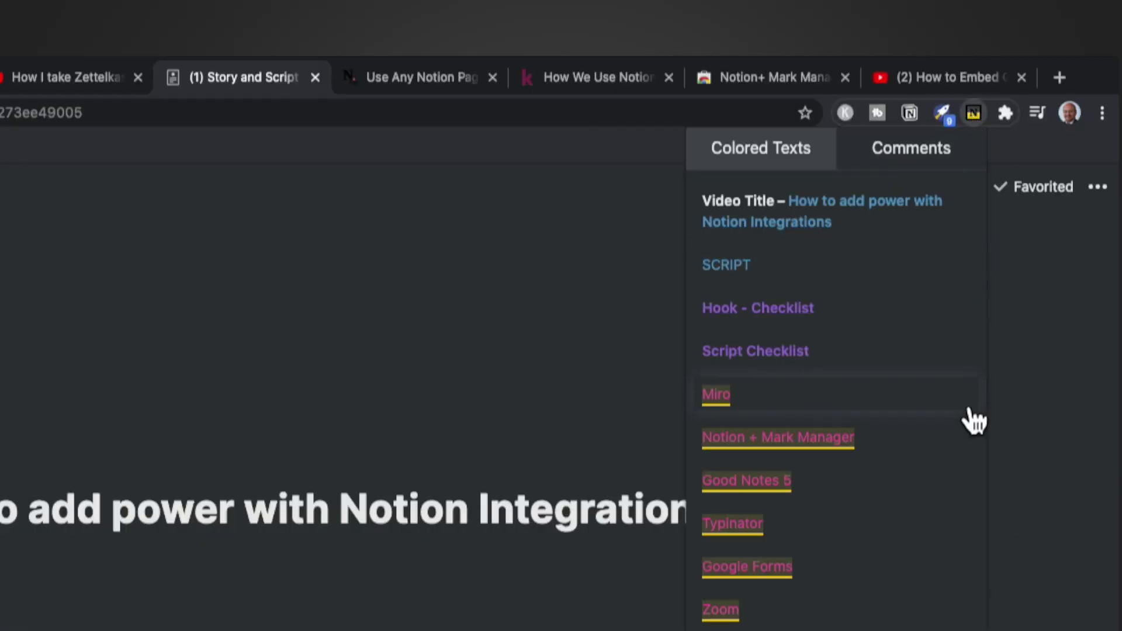
Step: Scroll through Mark Manager's Colored Texts list covering the Miro through Zoom sections
scroll(920, 430, down, 10)
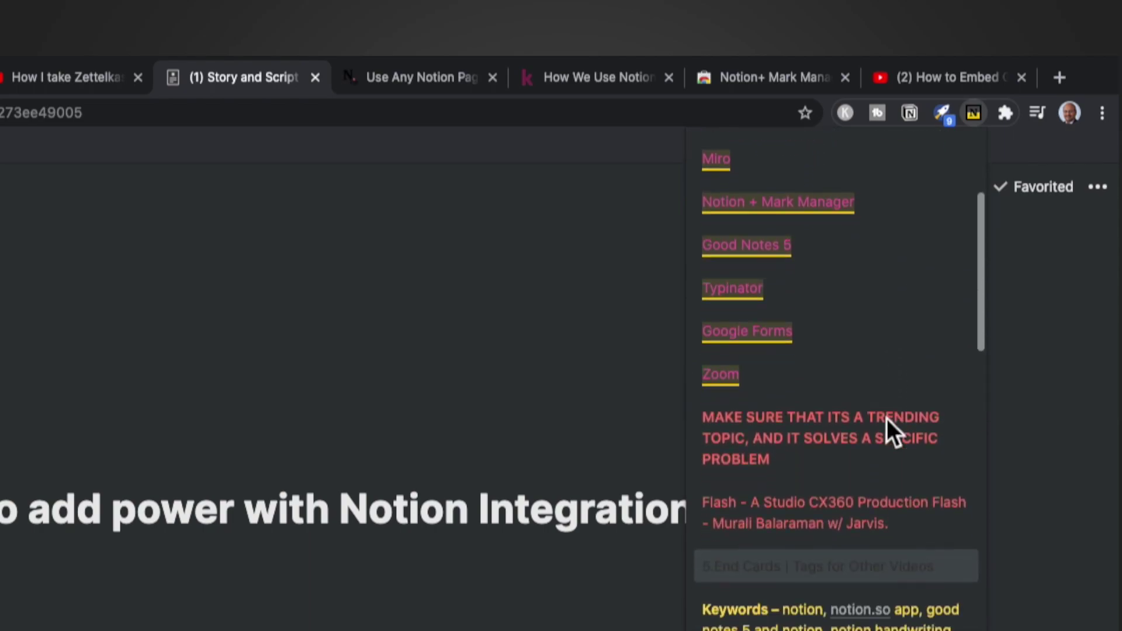
scroll(900, 435, down, 5)
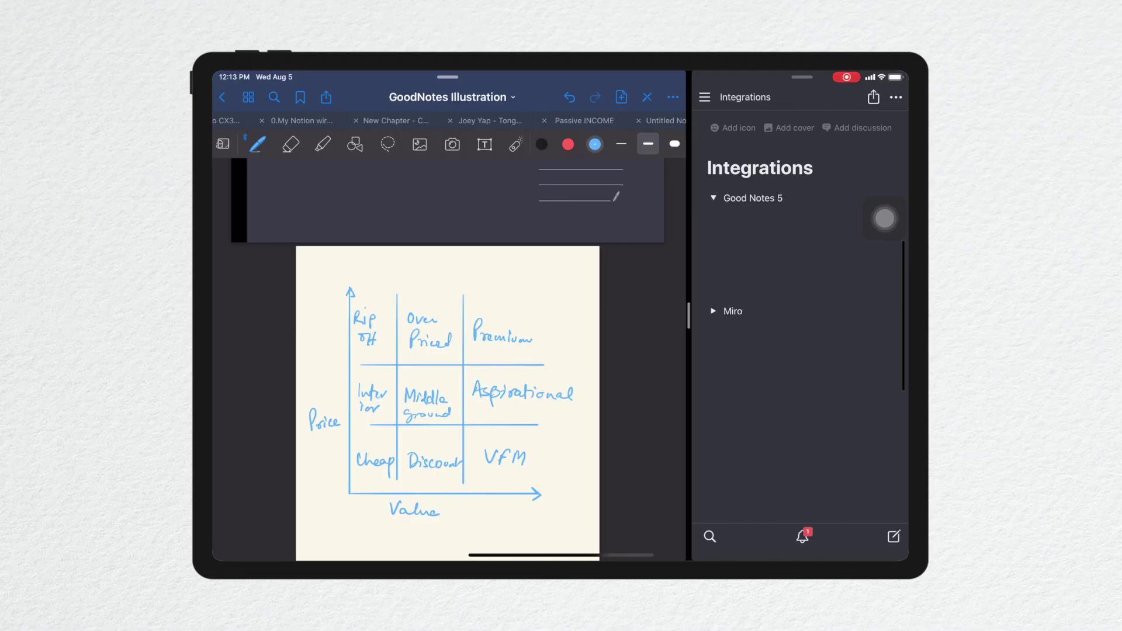
Step: Lasso and copy the handwritten Price–Value matrix in GoodNotes 5
click(387, 144)
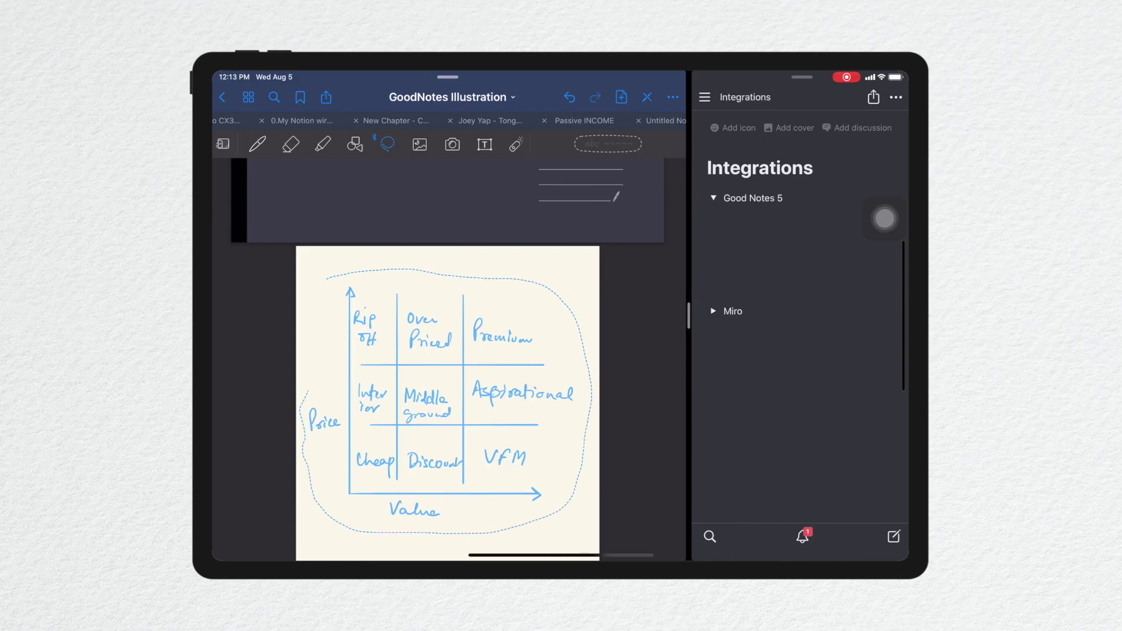
drag(310, 321, 326, 279)
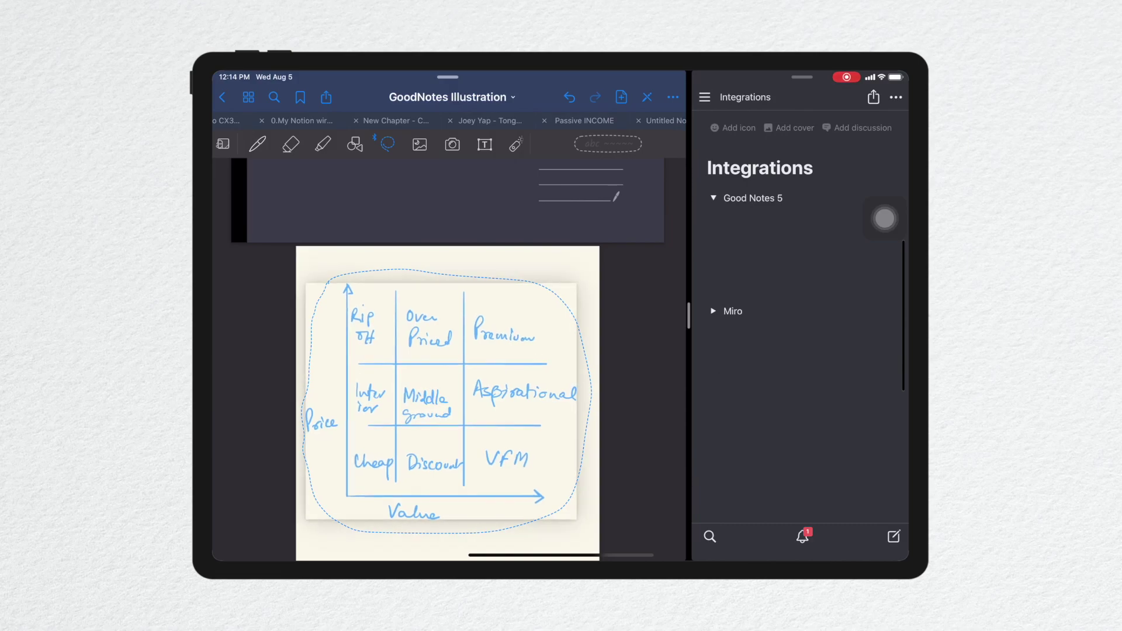
click(547, 249)
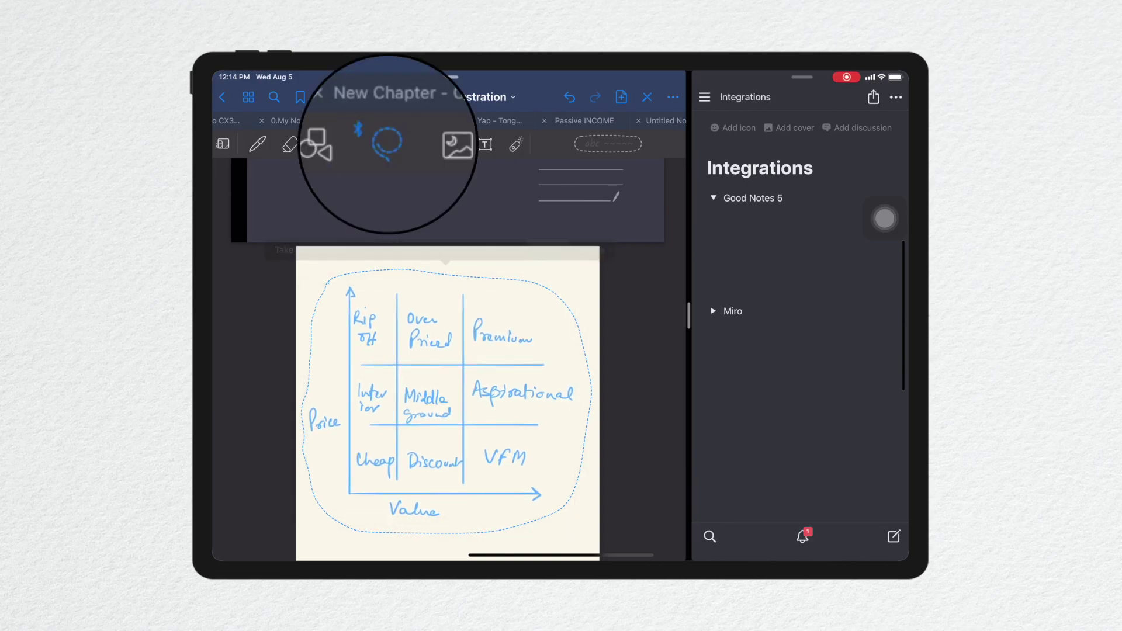
Step: Paste the matrix under Notion's Good Notes 5 toggle and give Notion the full screen
click(885, 218)
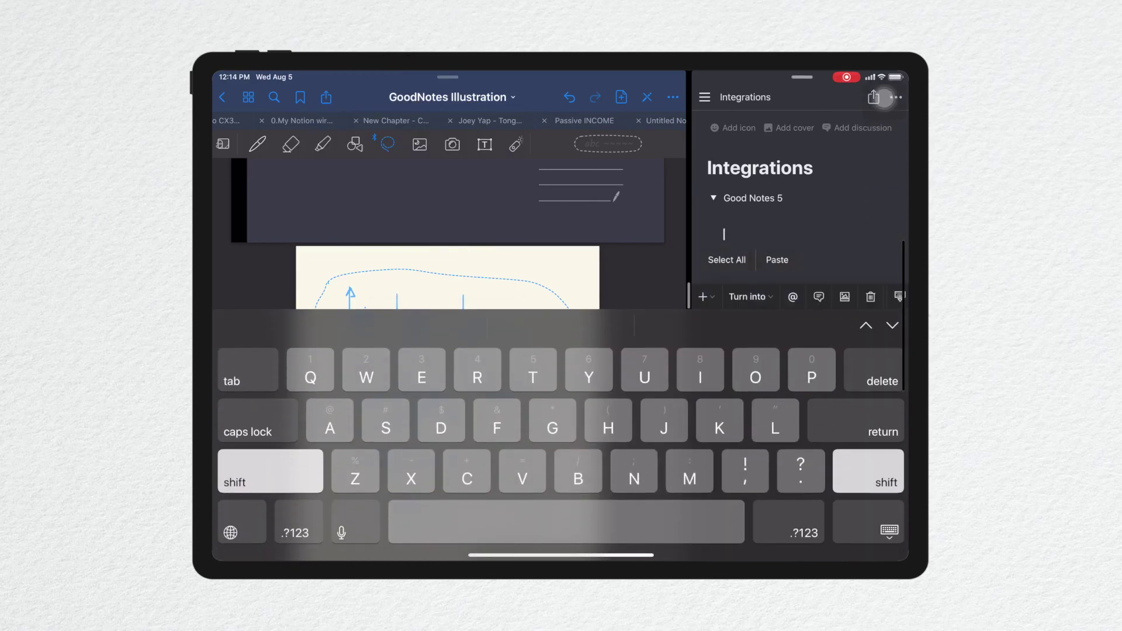
click(777, 259)
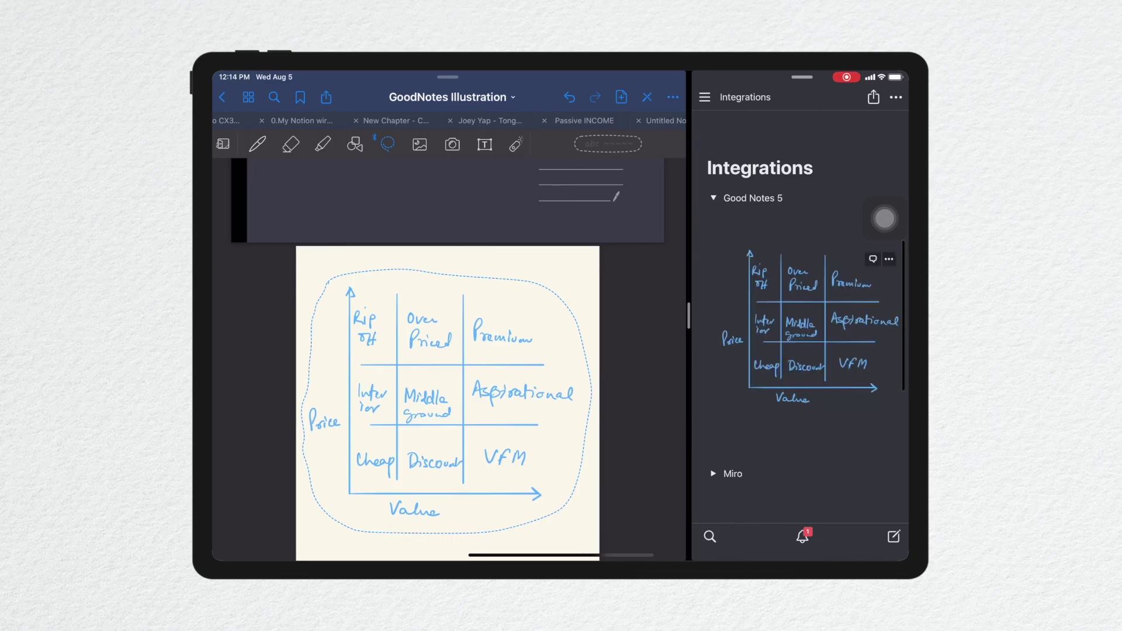
drag(688, 315, 213, 315)
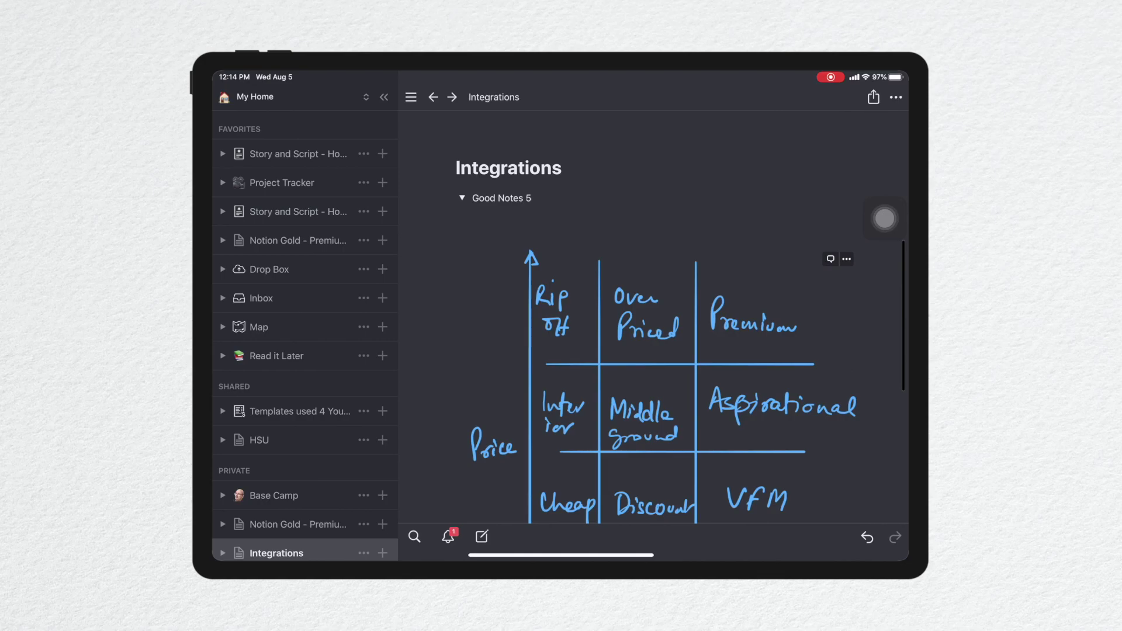
scroll(653, 316, down, 3)
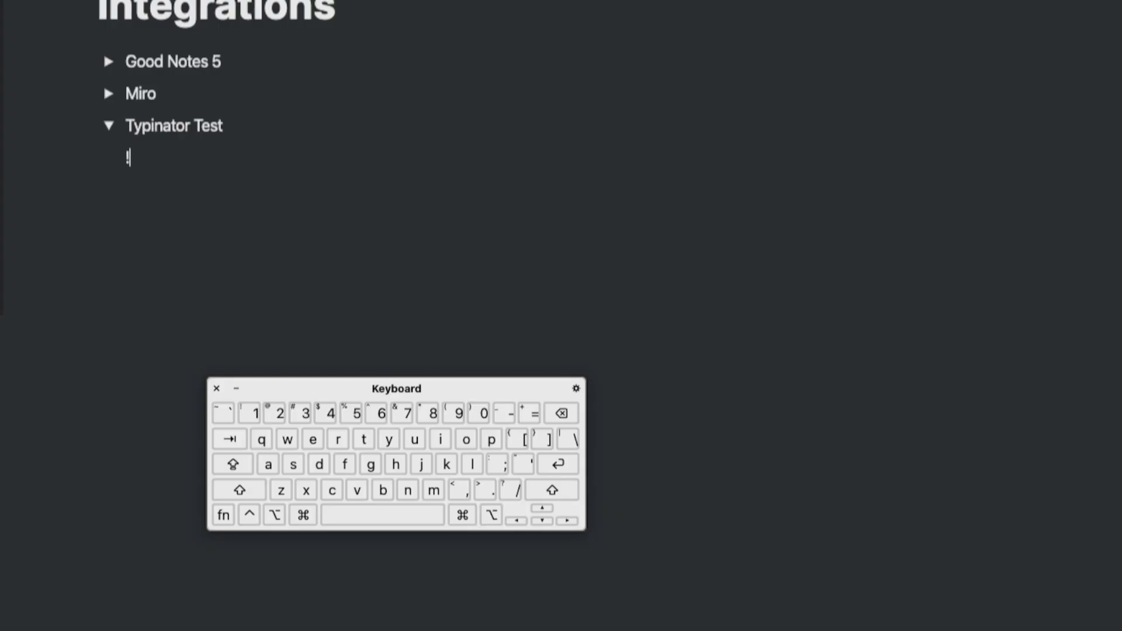
Step: Type the Typinator !l abbreviation under the Typinator Test toggle to expand a divider line
text(!)
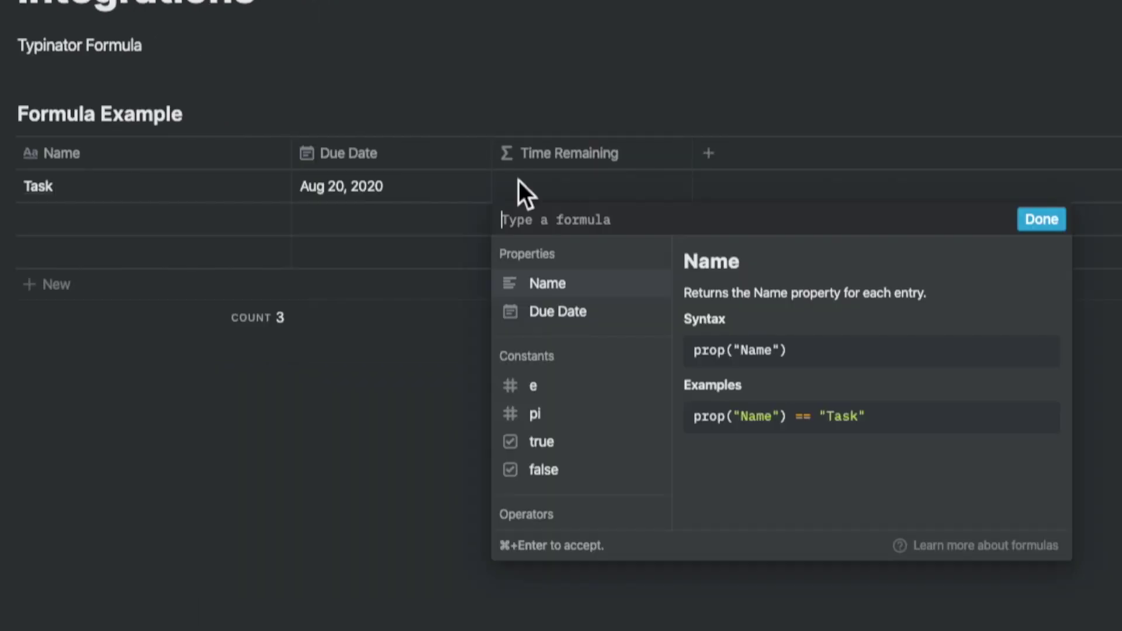
Step: Set the Time Remaining formula to dateBetween(prop("Due Date"), now(), "days"), giving 13 for Task
text(date)
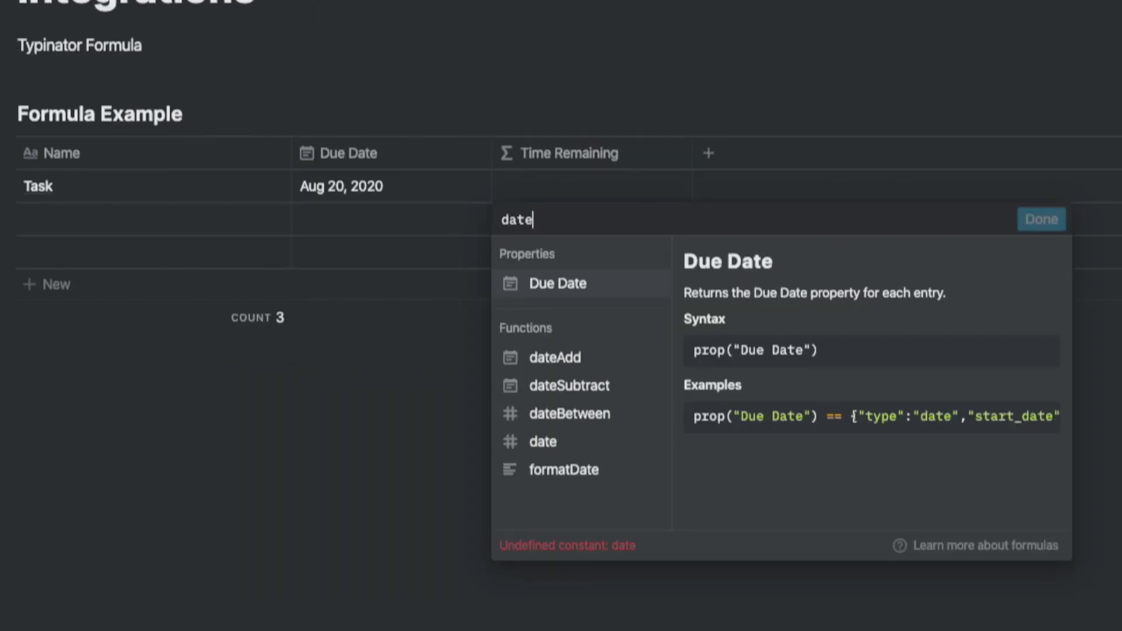
text(Between()
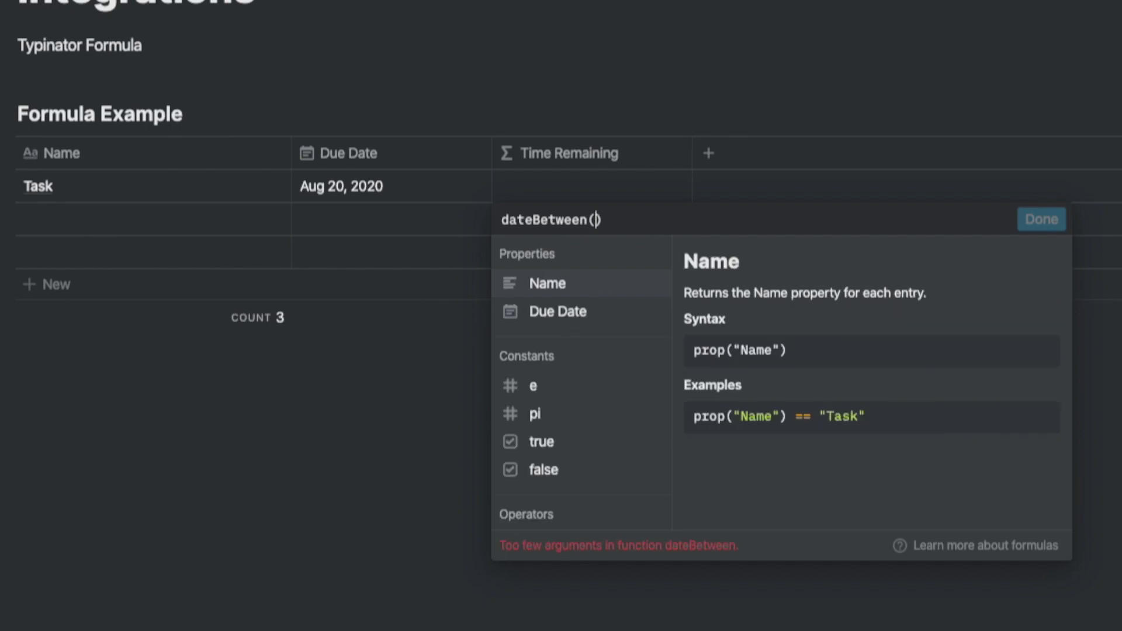
click(547, 323)
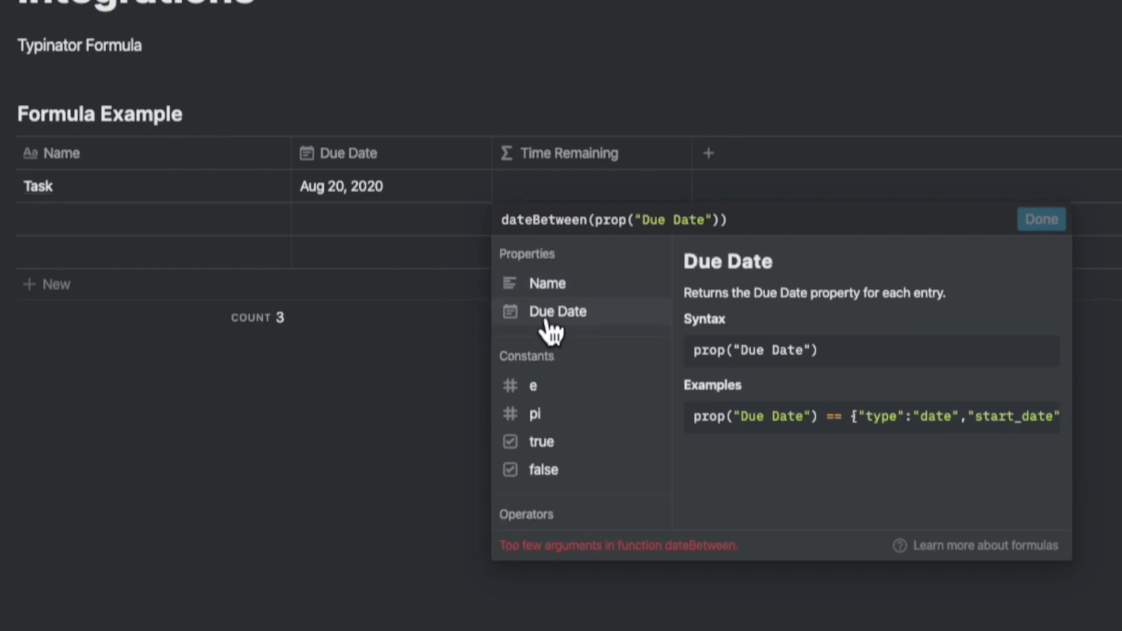
text(,now())
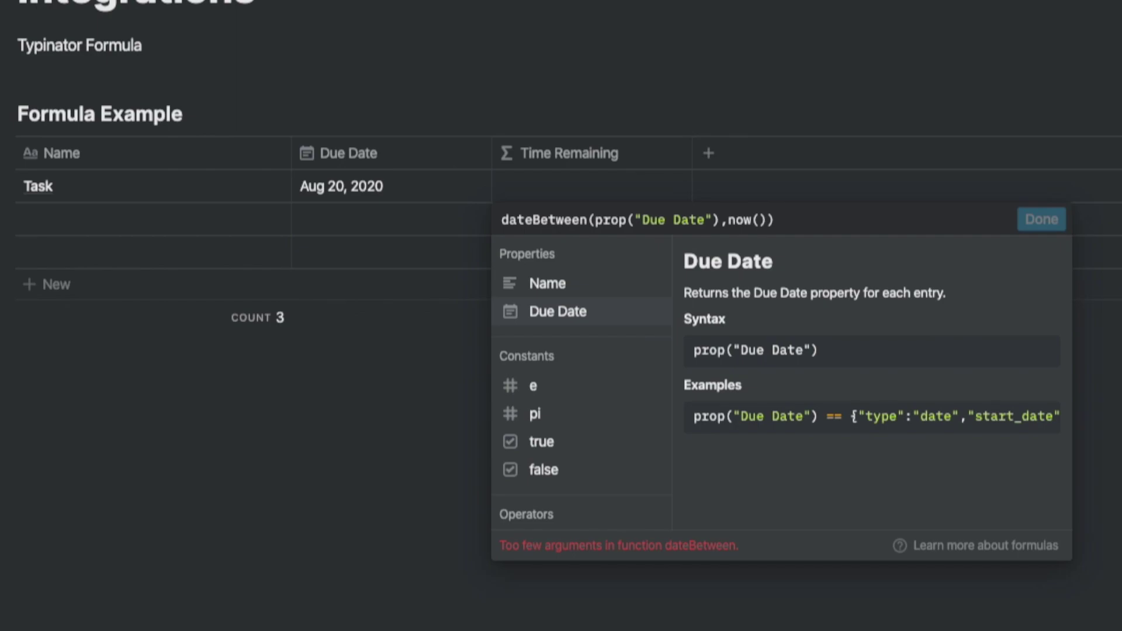
text(,"days)
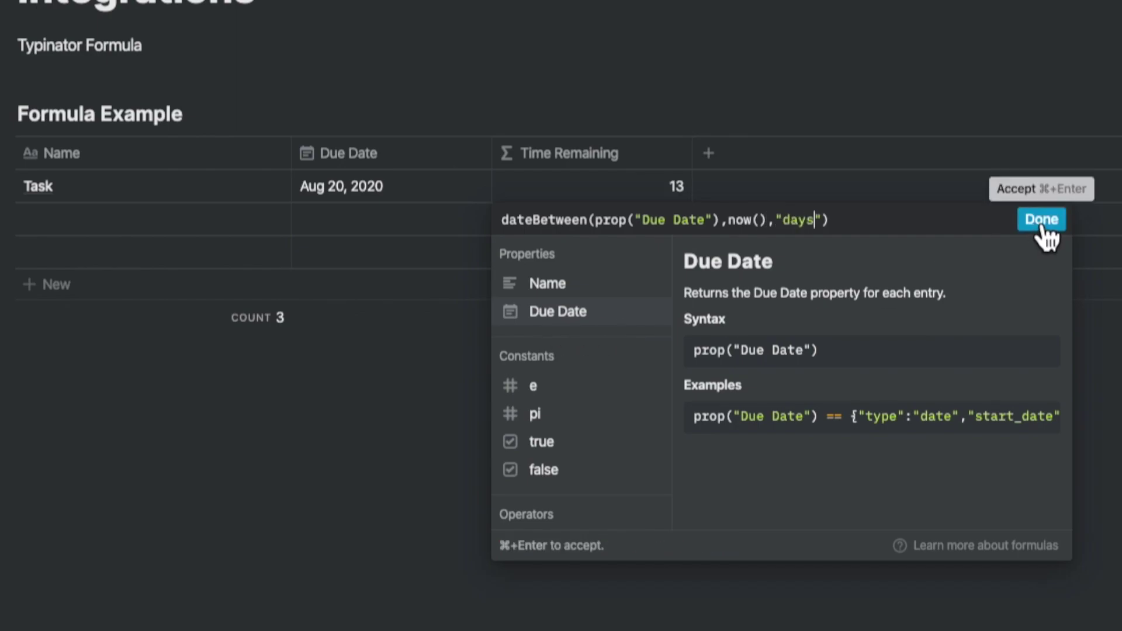
click(1043, 228)
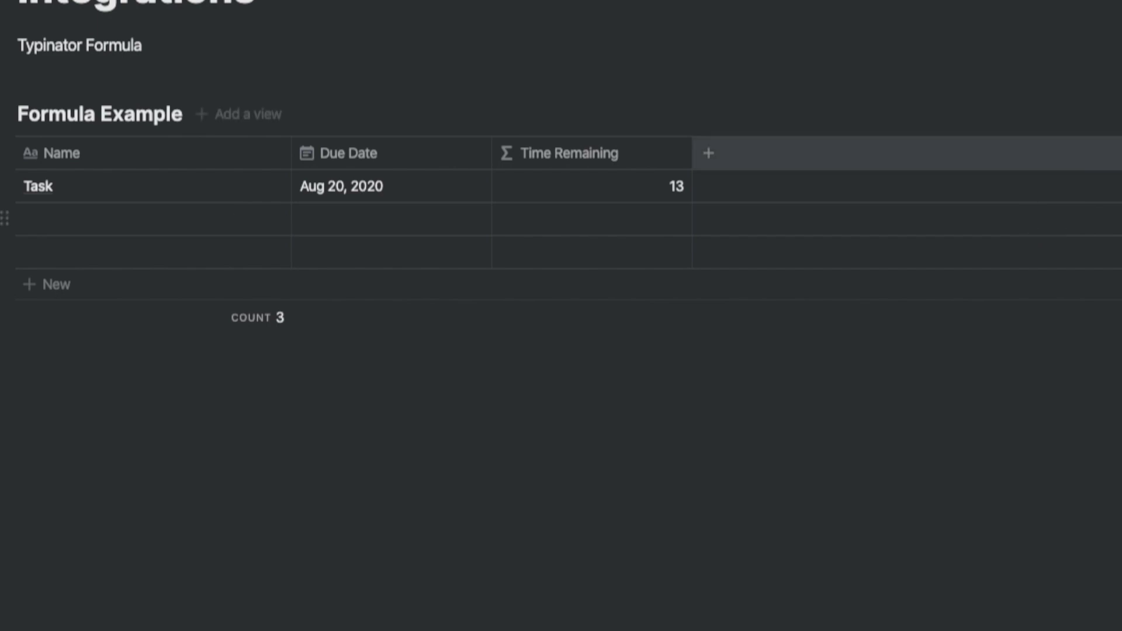
scroll(20, 159, down, 5)
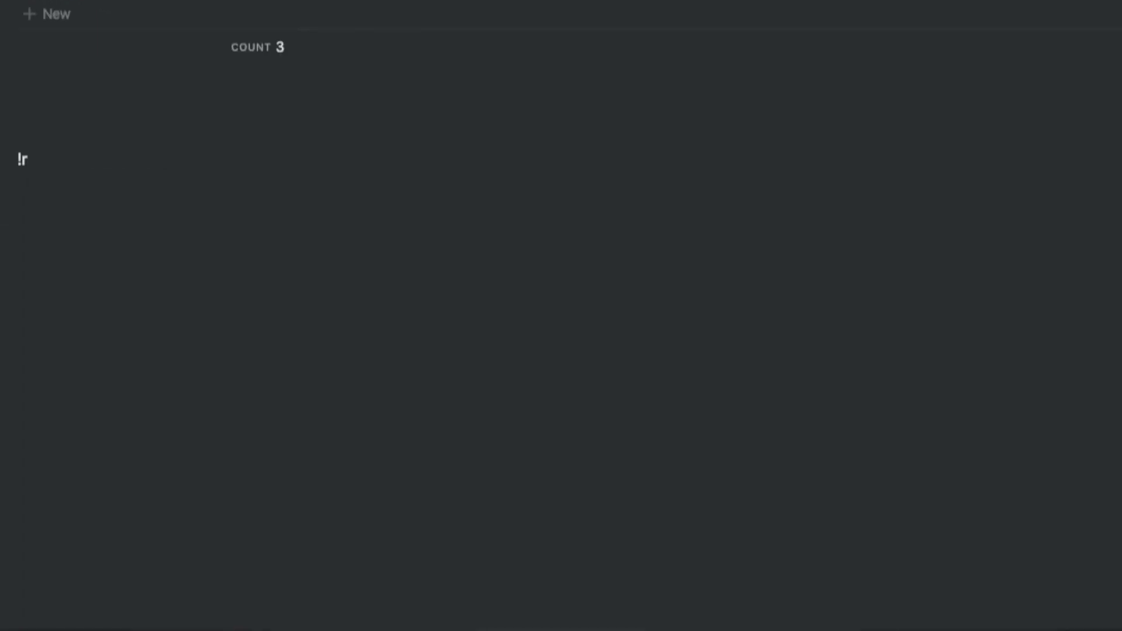
Step: Paste the email reply template onto a new line below the Formula Example table
click(20, 158)
key(super+v)
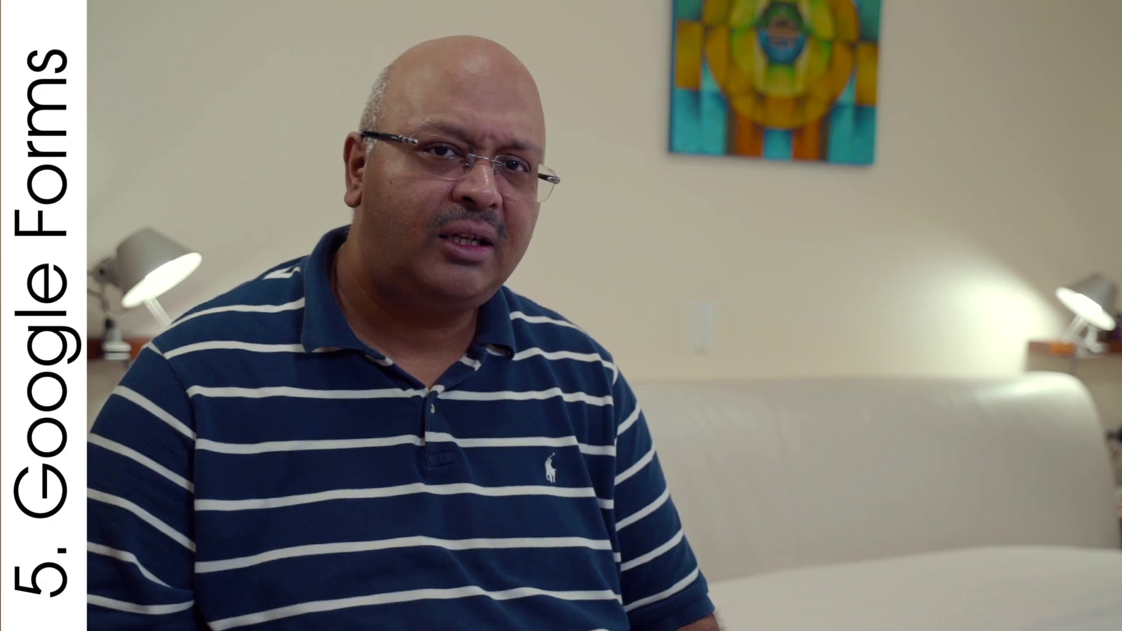
Step: Open and scroll through the 'Want a Template ?' form, then return to the Notion app
click(285, 366)
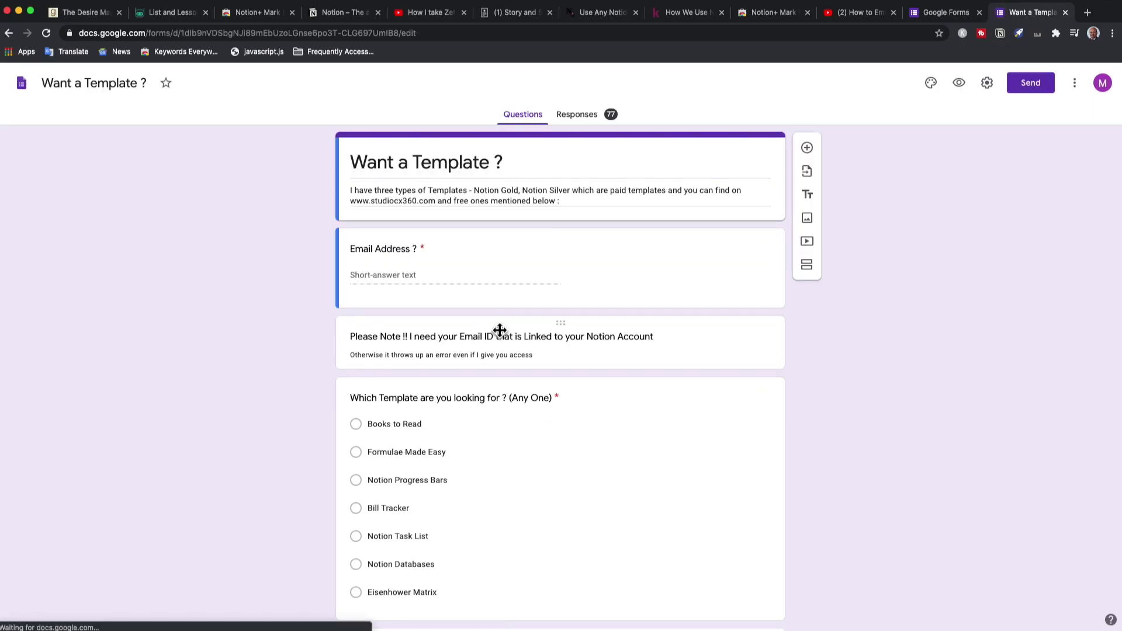
scroll(499, 330, down, 20)
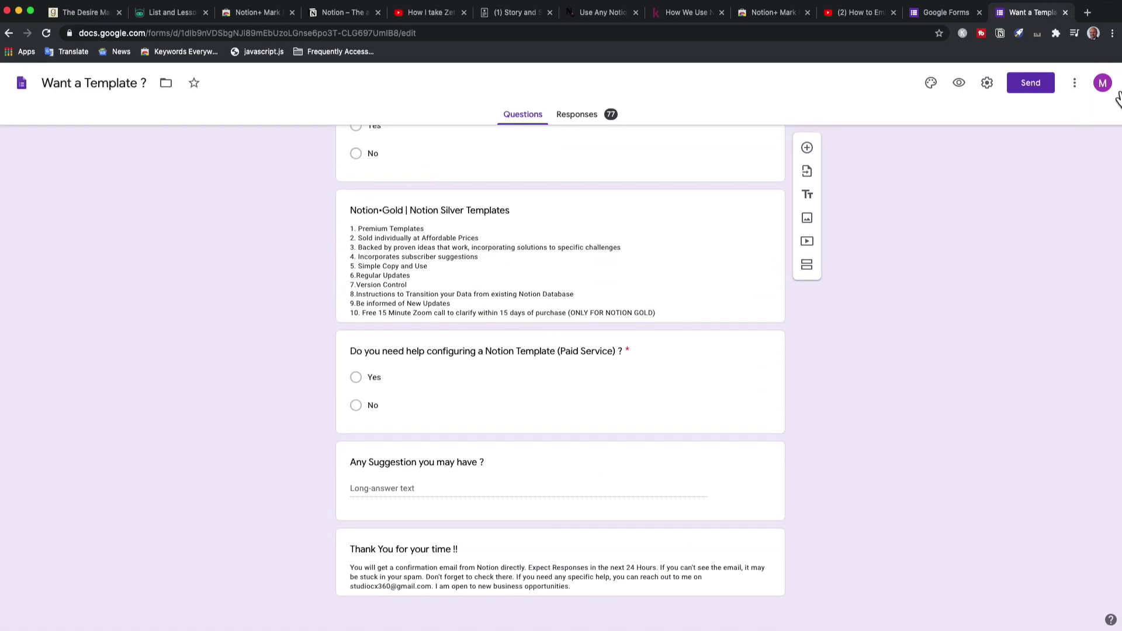
key(super+Tab)
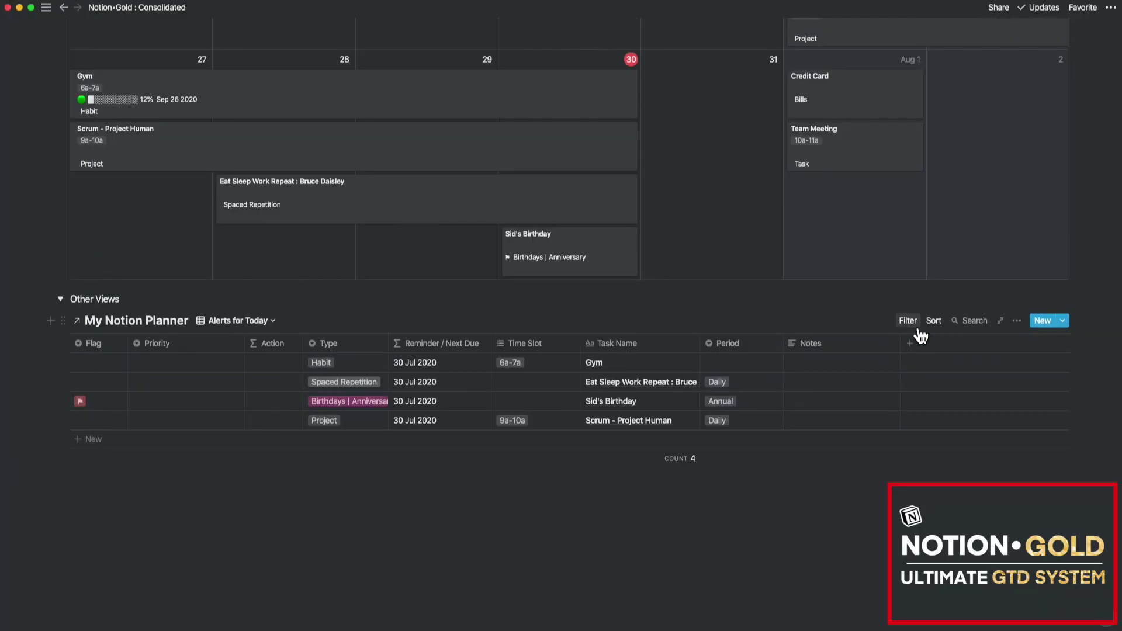
Step: In My Notion Planner's All Records View, open the Zoom Call record's call link
click(237, 320)
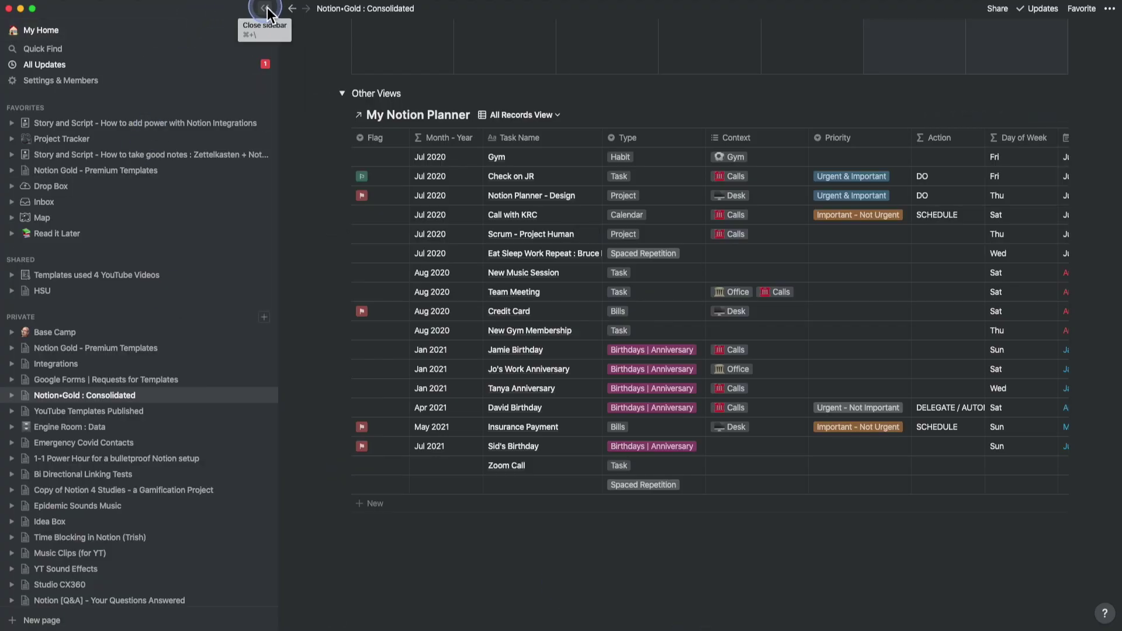
click(263, 20)
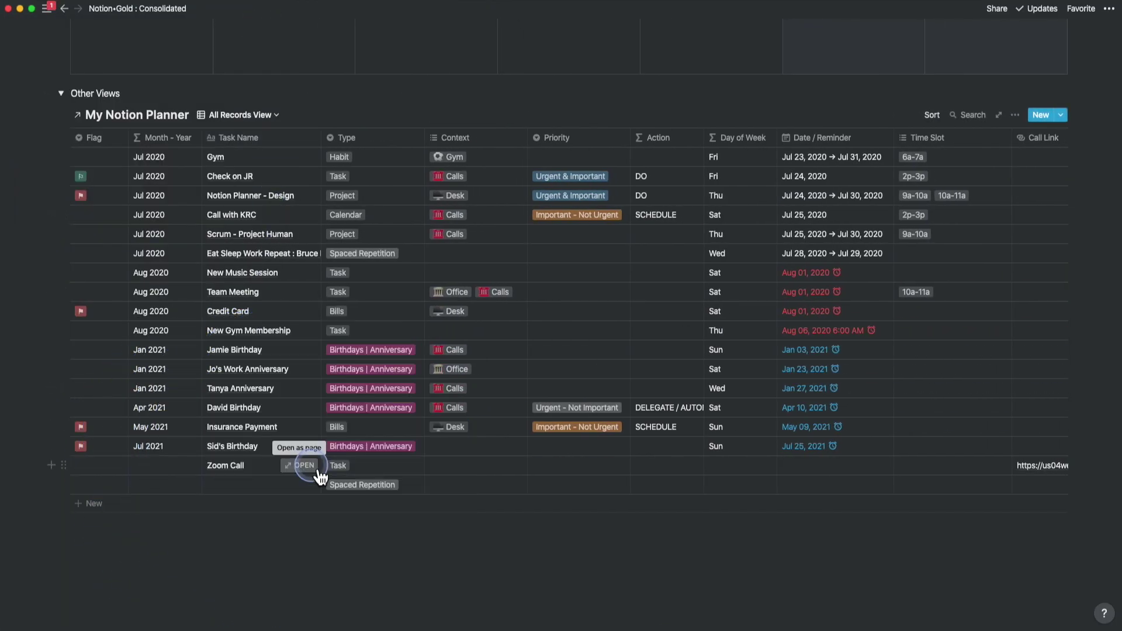
click(340, 465)
scroll(408, 465, right, 5)
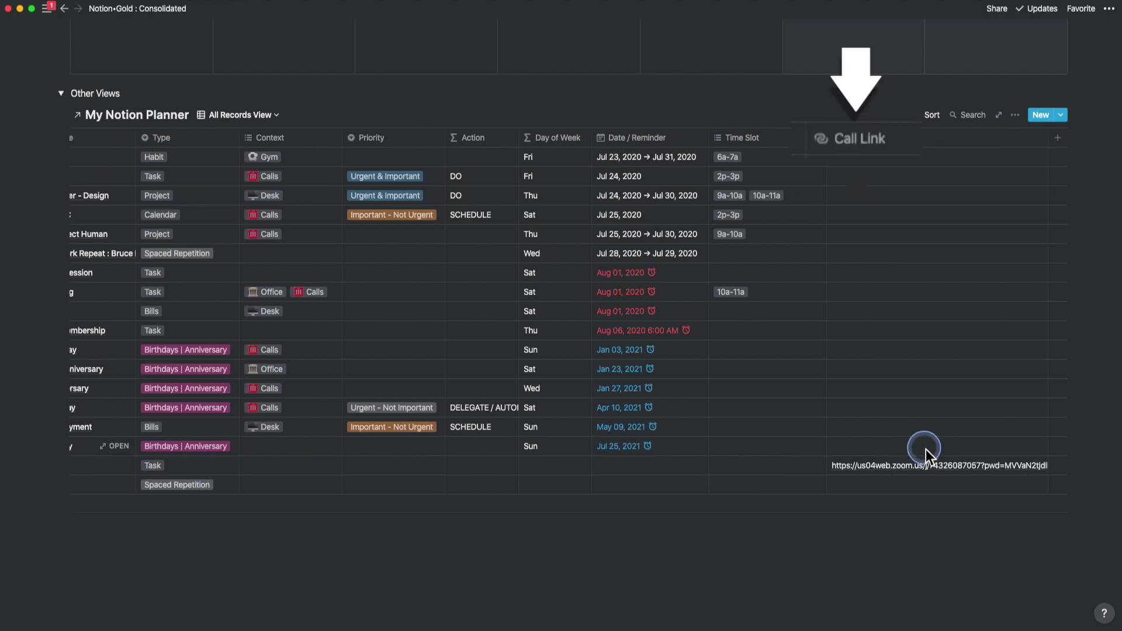
click(1040, 467)
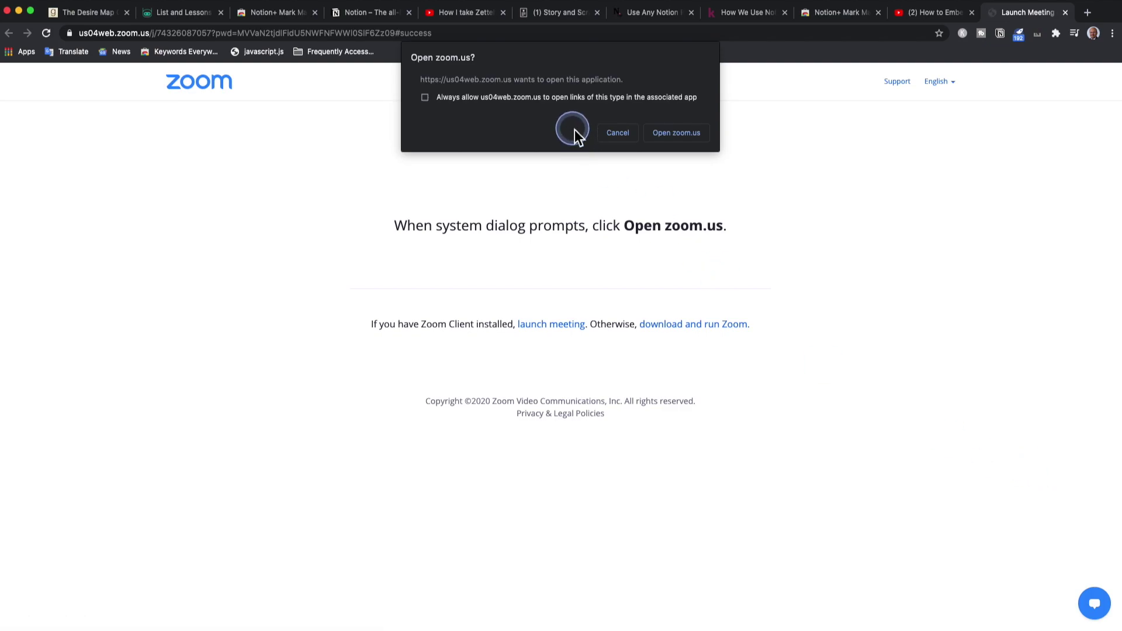